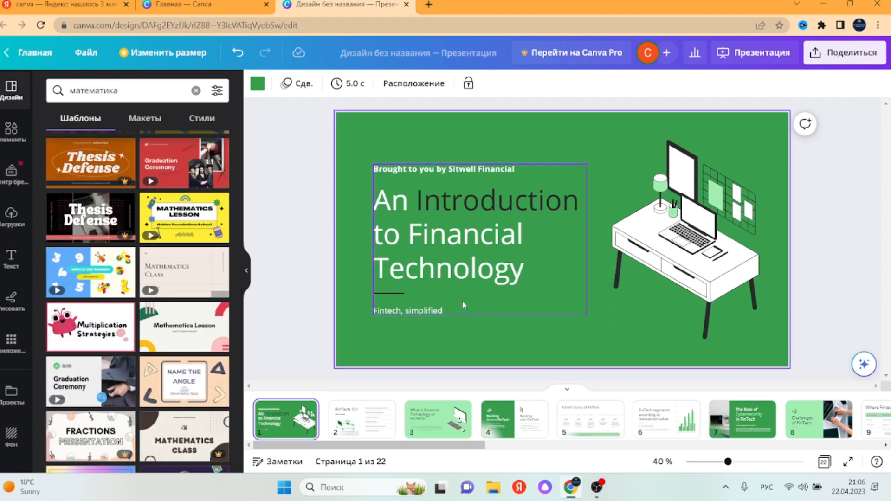
Replace the first slide's title "An Introduction to Financial Technology" with "Сабақтың тақырыбы".
{"action": "double_click", "coordinate": [427, 237]}
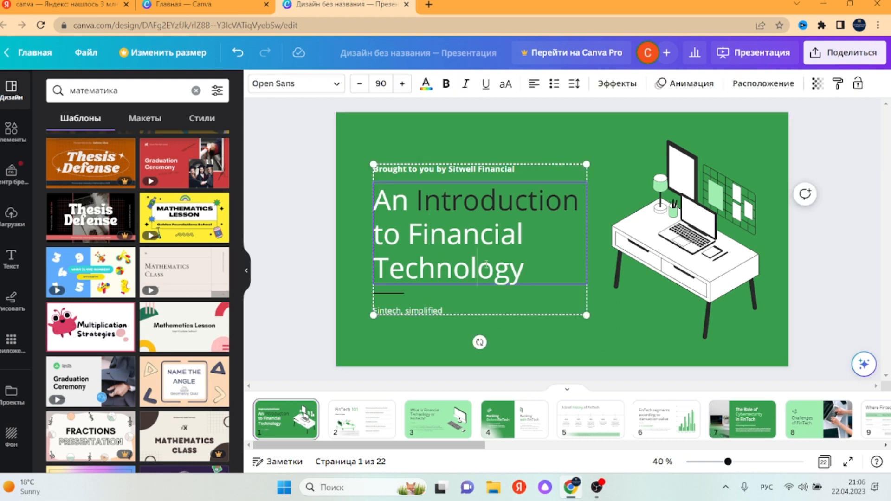
{"action": "left_click_drag", "start_coordinate": [569, 282], "coordinate": [380, 208]}
{"action": "type", "text": "Саба0"}
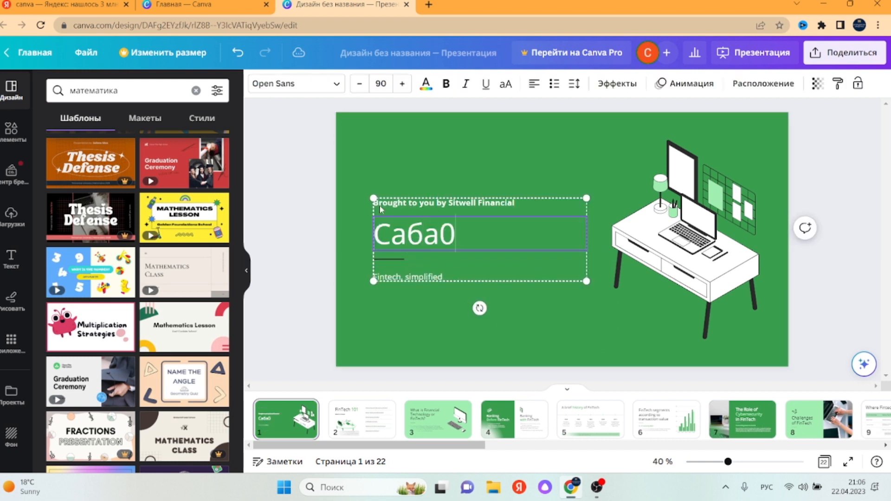
{"action": "key", "text": "alt+shift"}
{"action": "type", "text": "қтың тақырыбы"}
Delete the "Brought to you by Sitwell Financial" line above the title and the "Fintech, simplified" line below it.
{"action": "left_click", "coordinate": [492, 190]}
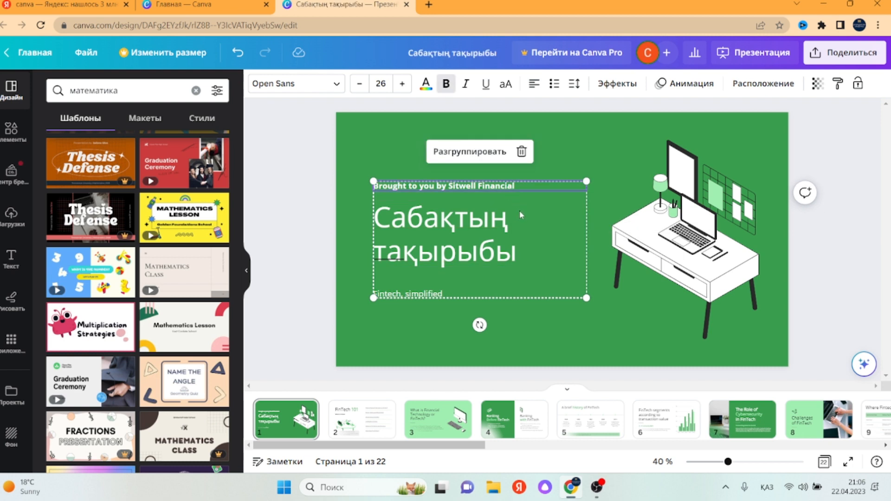
{"action": "left_click", "coordinate": [519, 215]}
{"action": "left_click", "coordinate": [503, 187]}
{"action": "left_click", "coordinate": [522, 151]}
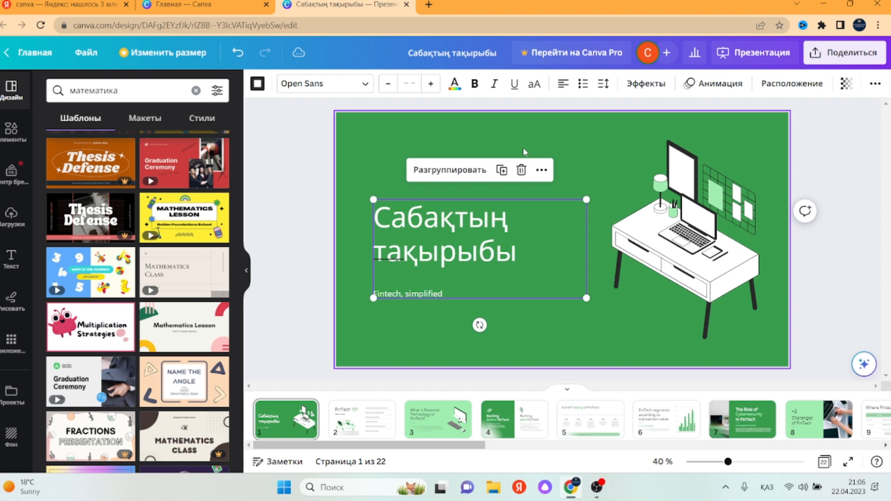
{"action": "left_click", "coordinate": [415, 296]}
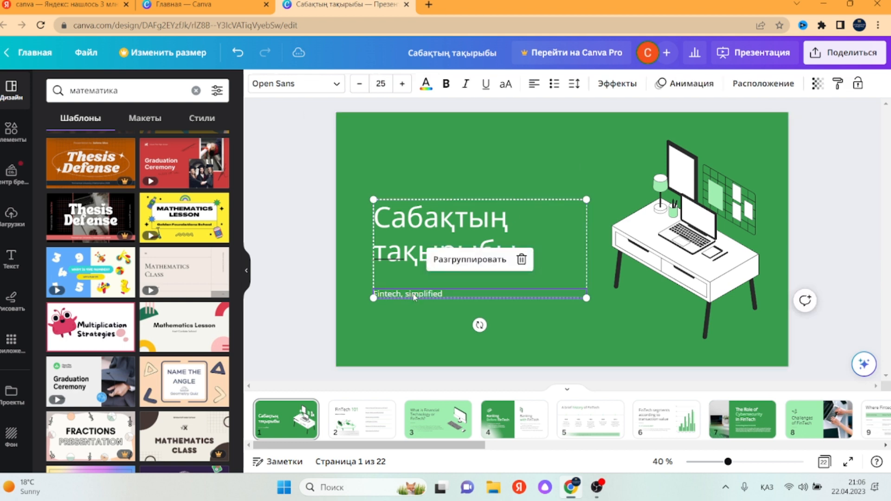
{"action": "left_click", "coordinate": [521, 260]}
Add a colon after the title "Сабақтың тақырыбы" and move its group toward the slide's upper-left corner.
{"action": "mouse_move", "coordinate": [425, 209]}
{"action": "left_mouse_down"}
{"action": "mouse_move", "coordinate": [422, 225]}
{"action": "mouse_move", "coordinate": [409, 205]}
{"action": "mouse_move", "coordinate": [441, 219]}
{"action": "mouse_move", "coordinate": [415, 208]}
{"action": "left_mouse_up"}
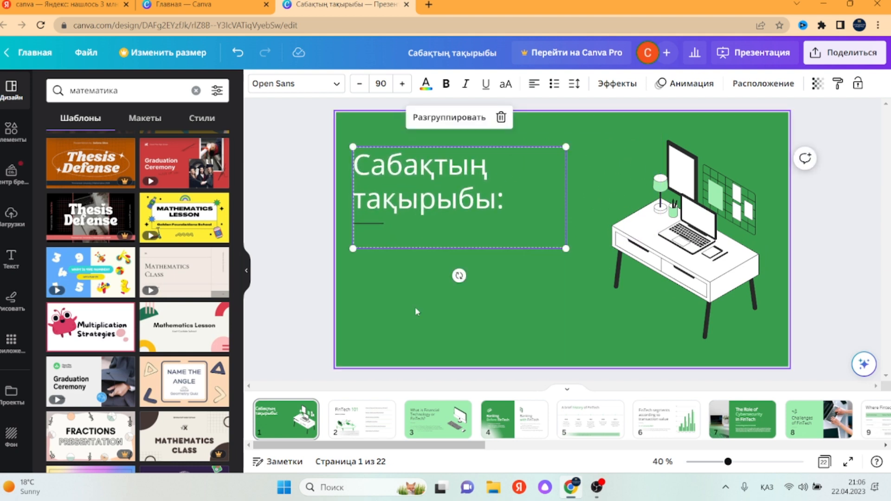
{"action": "left_click", "coordinate": [415, 307]}
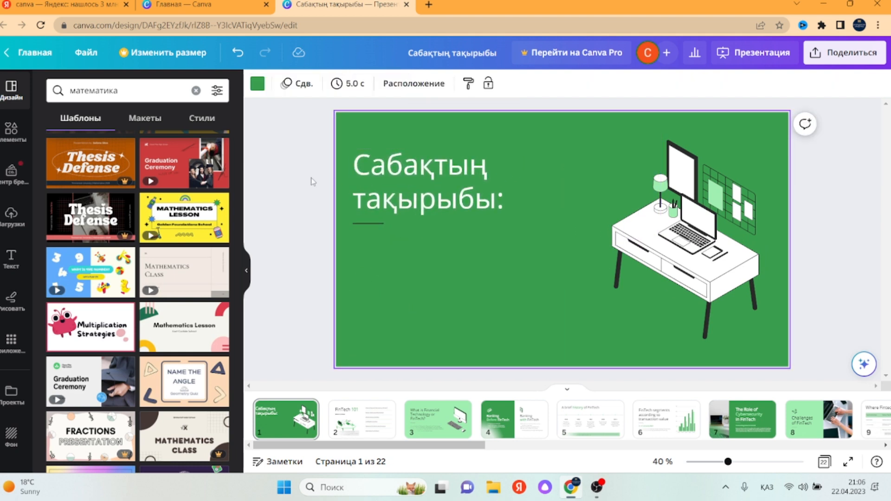
Add a body text box below the title's short line and replace its placeholder with "Мәтінді енгізесіз".
{"action": "left_click", "coordinate": [11, 258]}
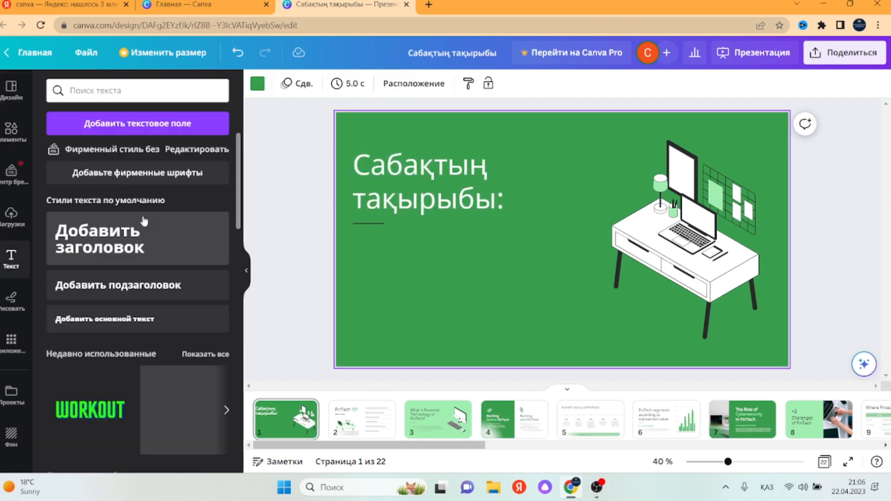
{"action": "left_click", "coordinate": [150, 318]}
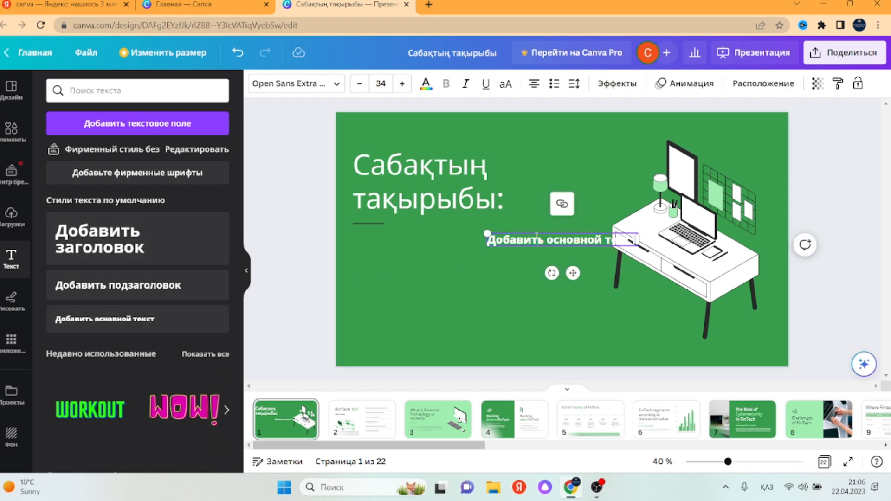
{"action": "left_click_drag", "start_coordinate": [572, 273], "coordinate": [440, 282]}
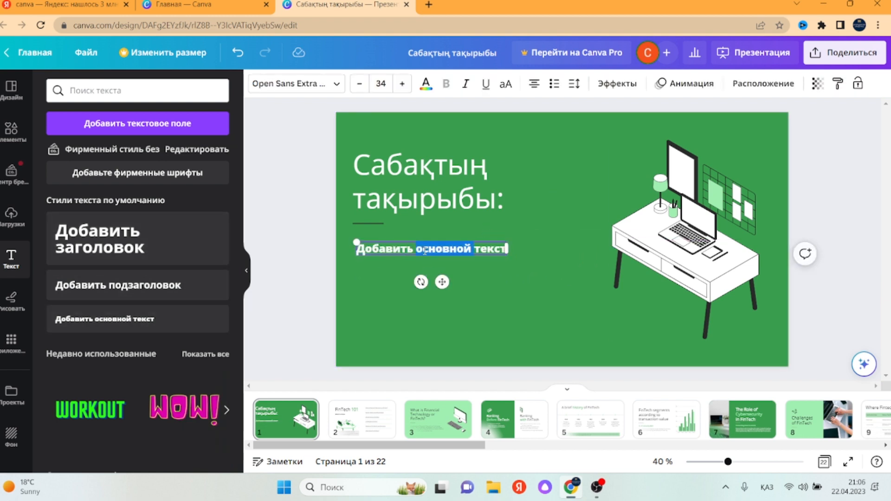
{"action": "left_click", "coordinate": [496, 250]}
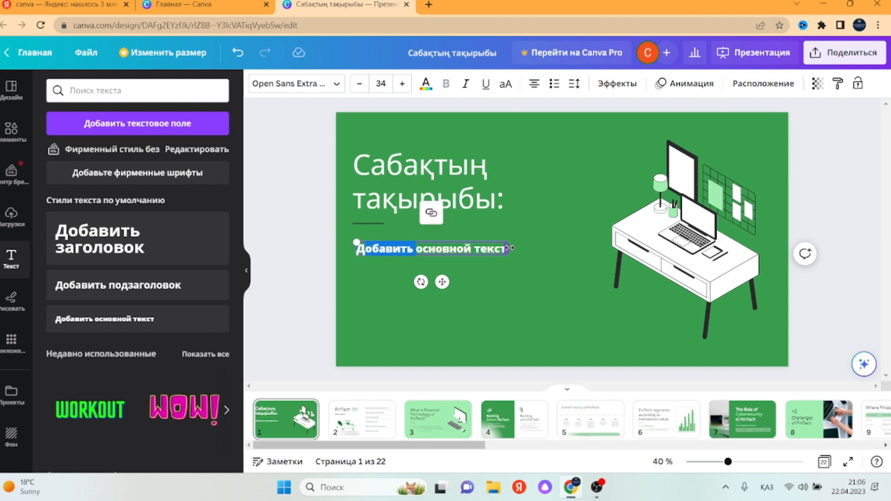
{"action": "type", "text": "Мәтінді енгізесіз"}
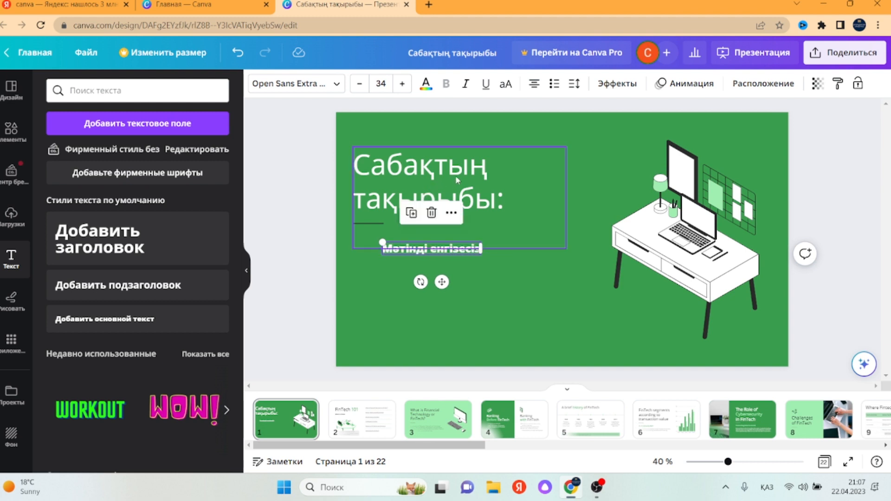
Set the font of "Мәтінді енгізесіз" to Lato and its size to 35.
{"action": "left_click", "coordinate": [330, 84]}
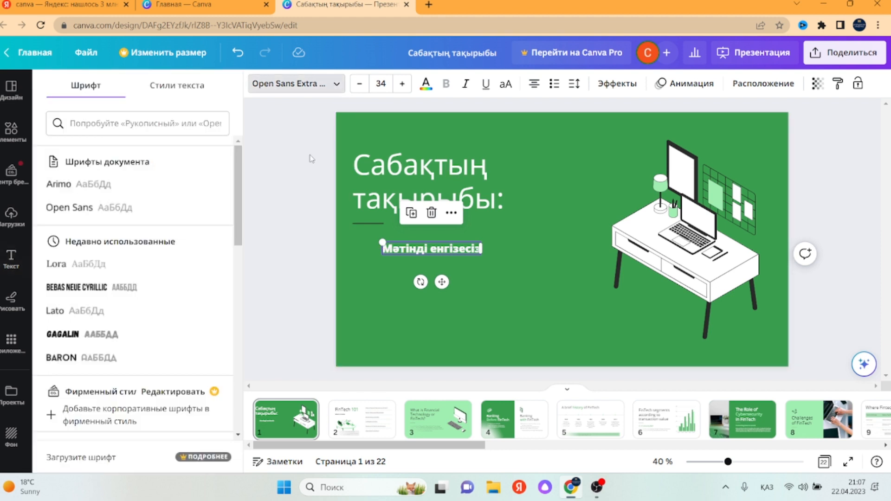
{"action": "left_click", "coordinate": [106, 335]}
{"action": "left_click", "coordinate": [403, 88]}
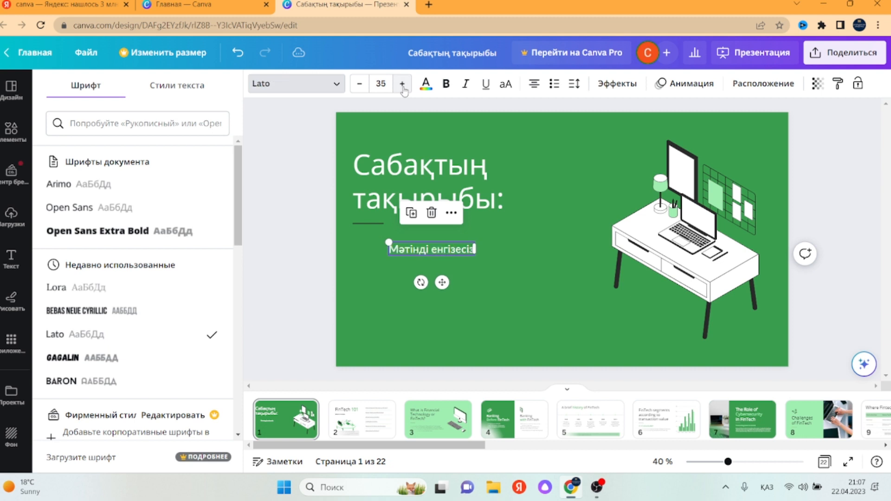
Add the red colour #AF1C1C to the brand palette from the text colour options.
{"action": "left_click", "coordinate": [428, 86]}
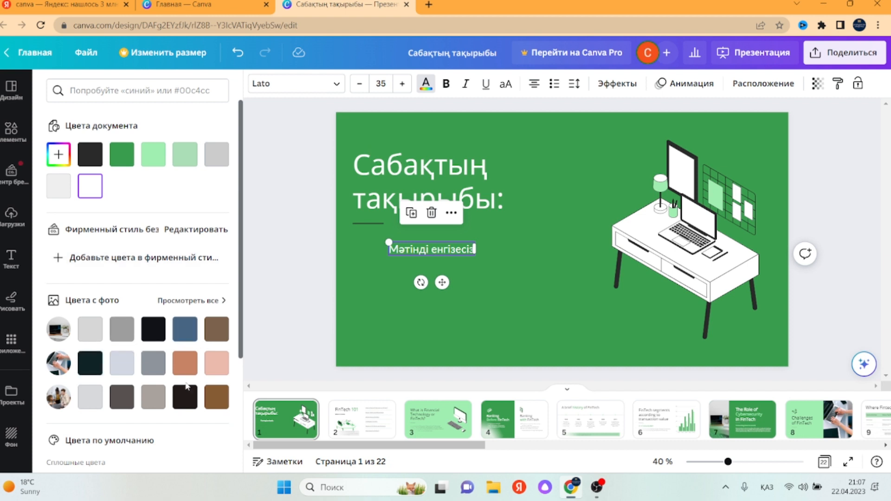
{"action": "left_click", "coordinate": [112, 259]}
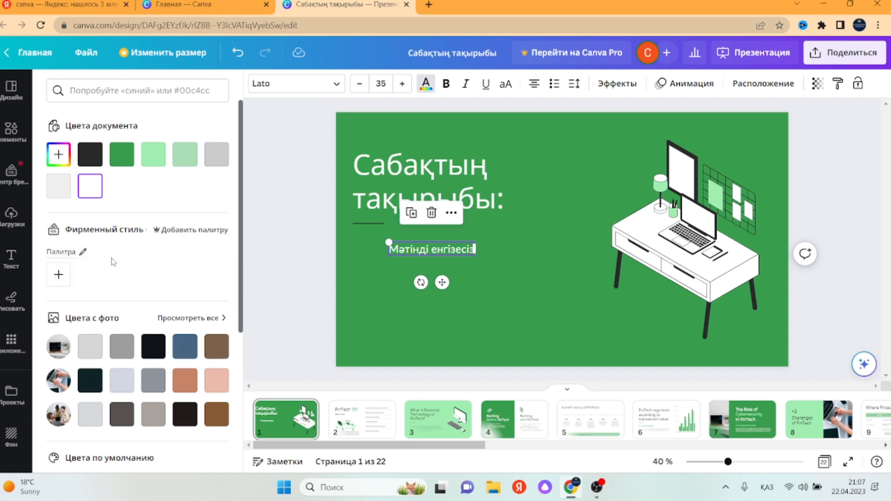
{"action": "left_click", "coordinate": [59, 275]}
{"action": "mouse_move", "coordinate": [190, 330]}
{"action": "left_mouse_down"}
{"action": "mouse_move", "coordinate": [201, 321]}
{"action": "mouse_move", "coordinate": [187, 321]}
{"action": "left_mouse_up"}
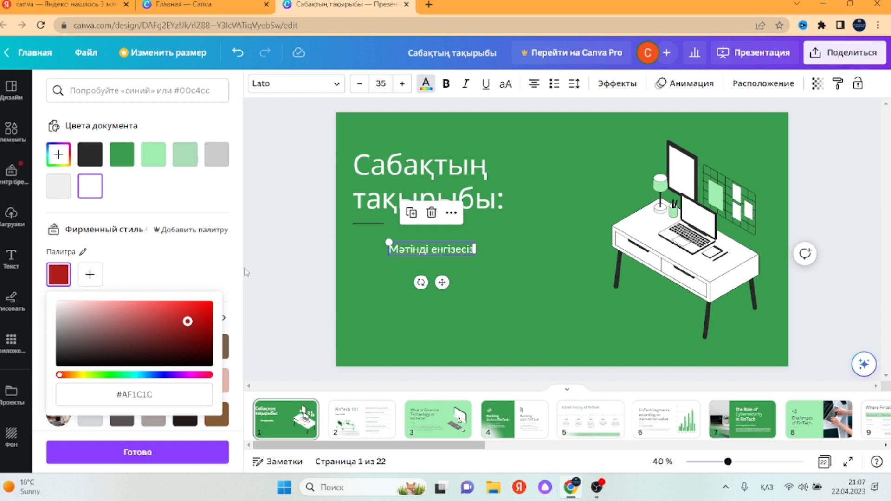
{"action": "left_click", "coordinate": [275, 258]}
{"action": "left_click_drag", "start_coordinate": [384, 167], "coordinate": [632, 188]}
{"action": "left_click", "coordinate": [632, 188]}
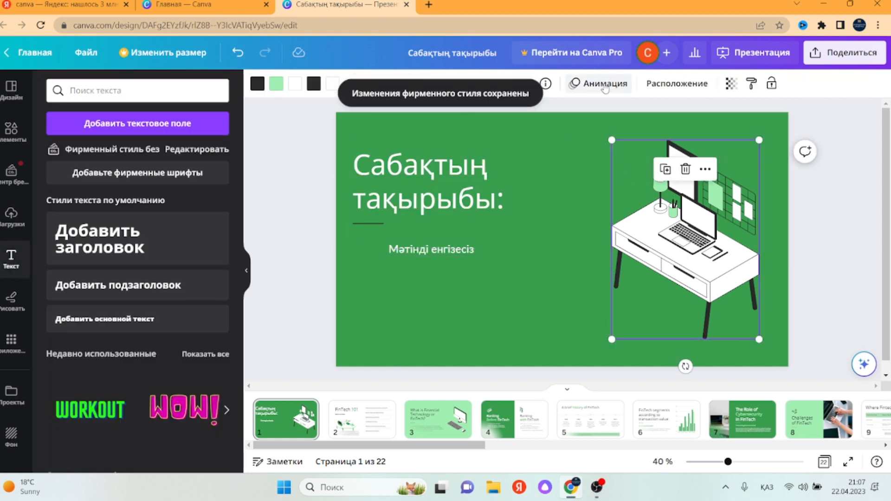
Try the Парение and Искажение text effects on the slide title and apply the Неон effect.
{"action": "left_click", "coordinate": [448, 167]}
{"action": "left_click", "coordinate": [612, 82]}
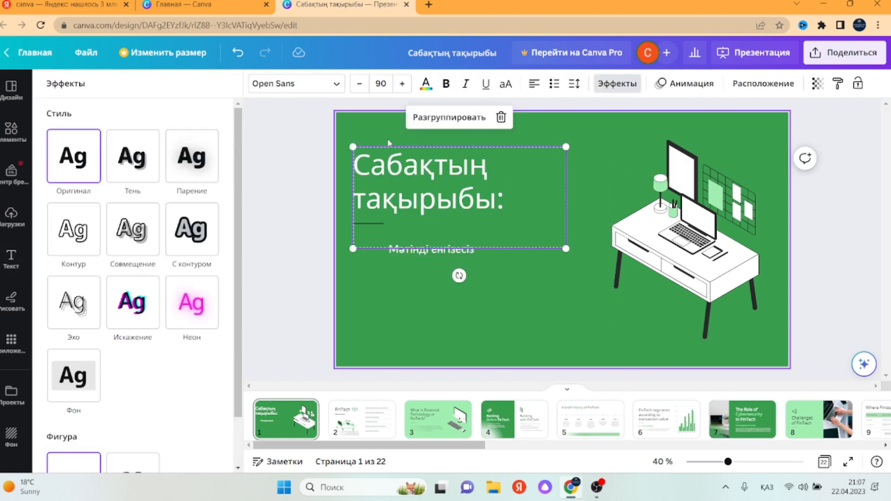
{"action": "left_click", "coordinate": [204, 172]}
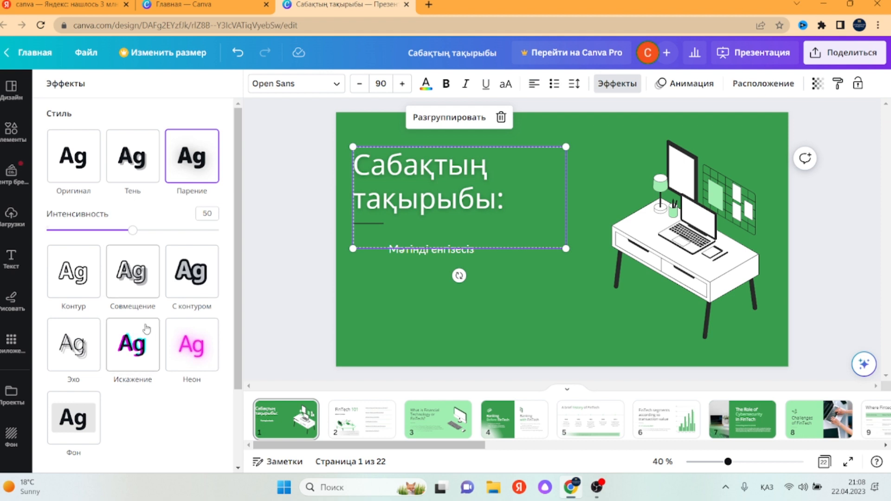
{"action": "left_click", "coordinate": [141, 350]}
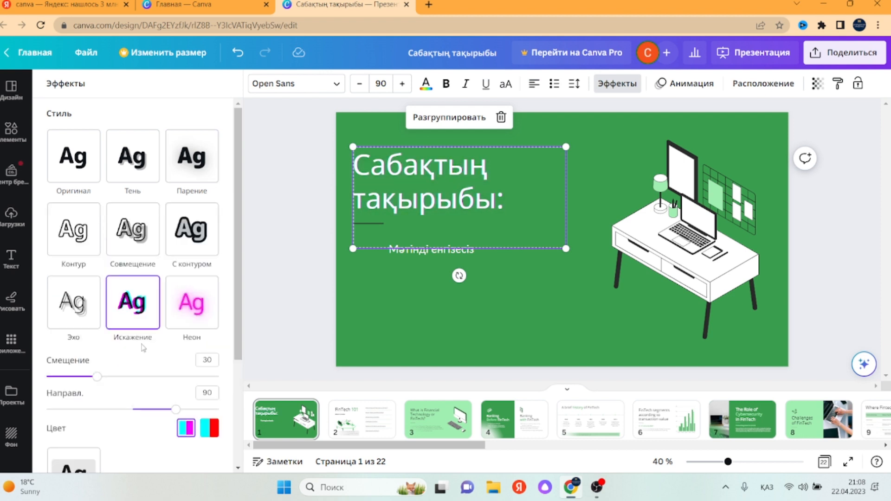
{"action": "left_click", "coordinate": [196, 314]}
Preview the simple animations Подъем, Сдв., Появл. and Выл. on the slide title.
{"action": "left_click", "coordinate": [431, 249]}
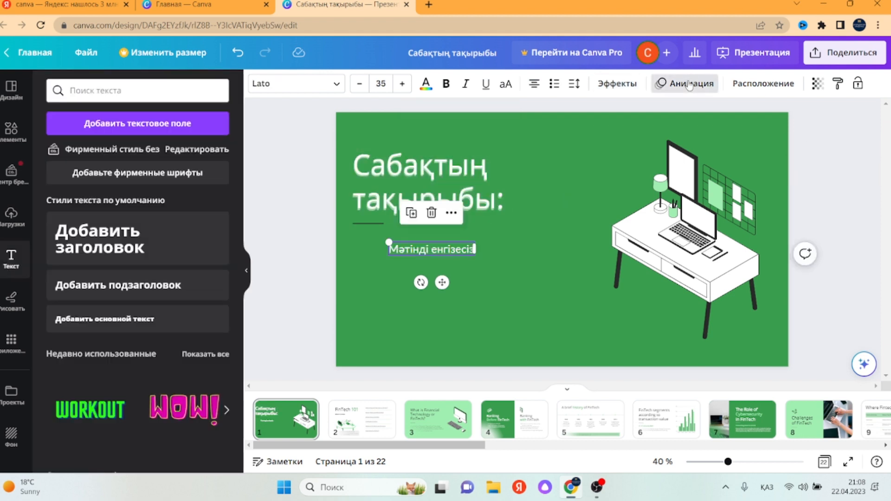
{"action": "left_click", "coordinate": [686, 83]}
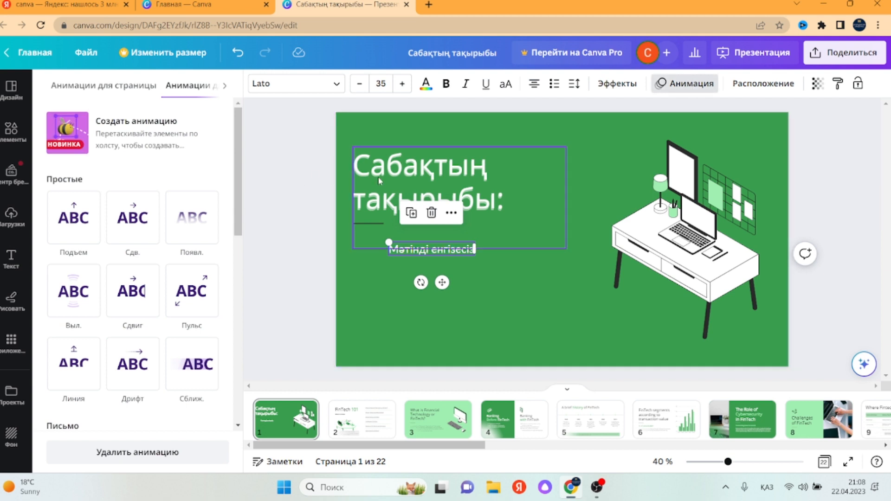
{"action": "left_click", "coordinate": [533, 288]}
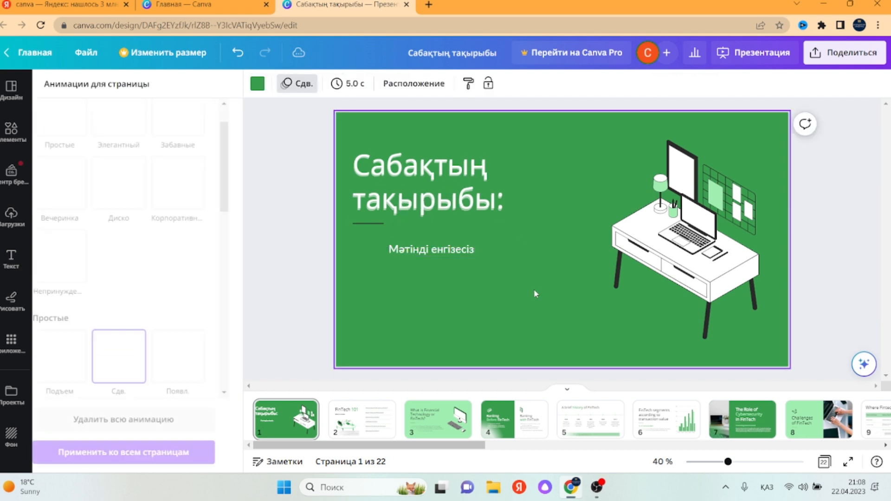
{"action": "left_click", "coordinate": [452, 182]}
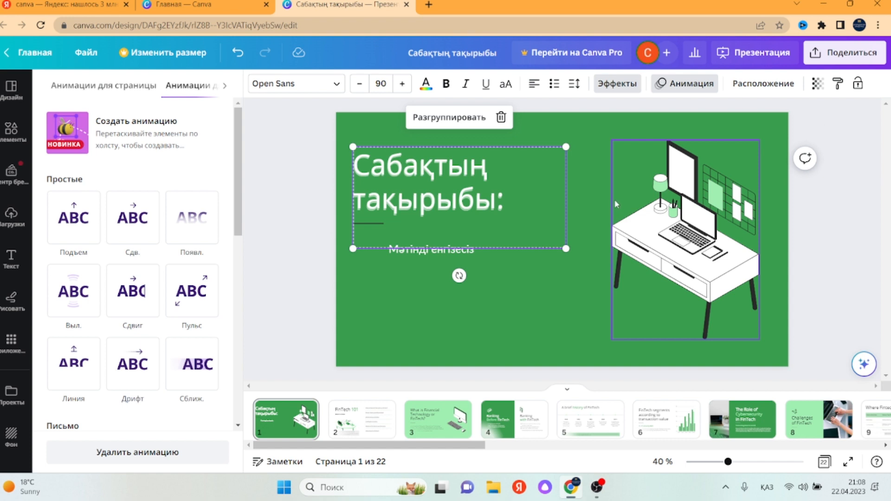
{"action": "left_click", "coordinate": [75, 225]}
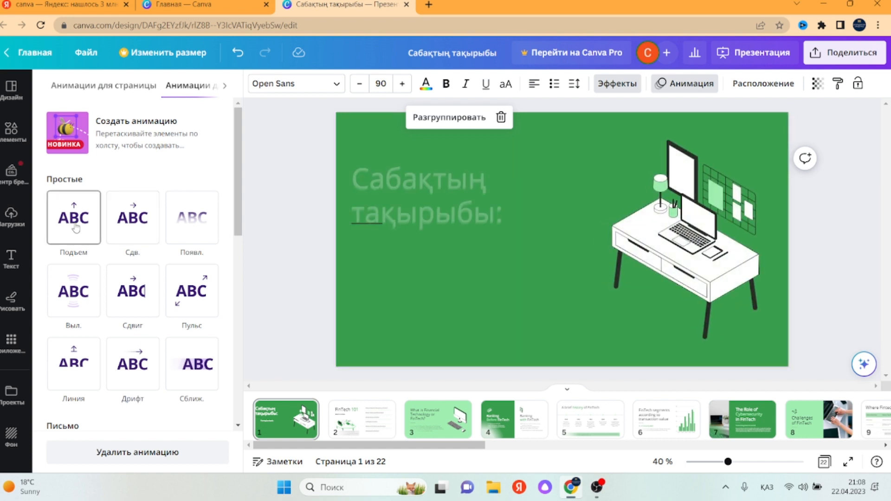
{"action": "left_click", "coordinate": [134, 230]}
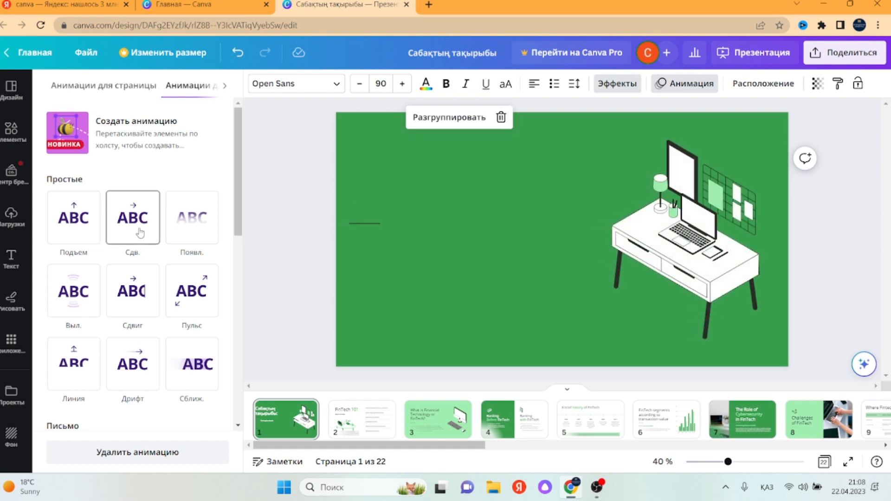
{"action": "left_click", "coordinate": [186, 241]}
{"action": "left_click", "coordinate": [74, 289]}
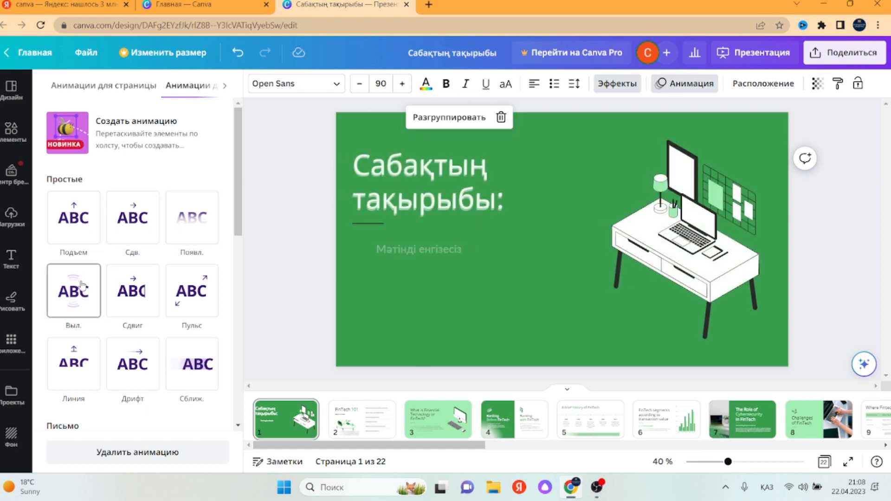
Preview the Письмо text animations on the slide title, including Печать, Подъем and Блок.
{"action": "scroll", "coordinate": [96, 347], "scroll_direction": "down", "scroll_amount": 1}
{"action": "scroll", "coordinate": [96, 347], "scroll_direction": "down", "scroll_amount": 3}
{"action": "left_click", "coordinate": [76, 304]}
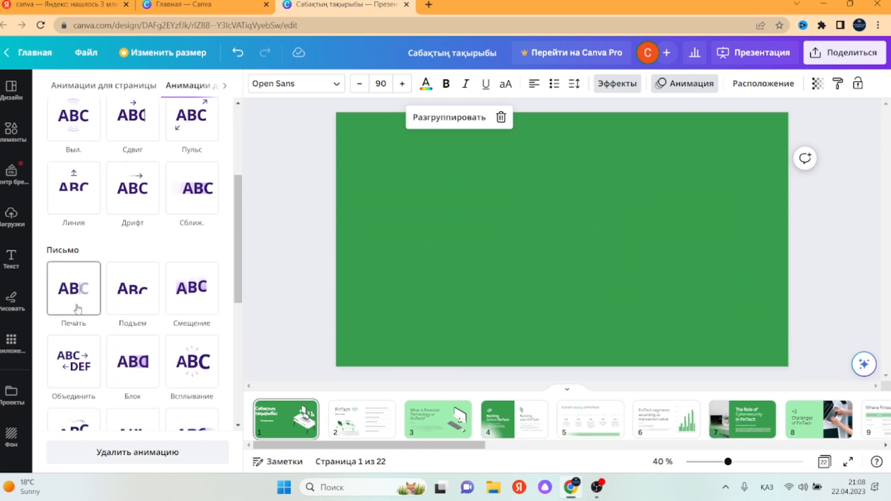
{"action": "left_click", "coordinate": [135, 306]}
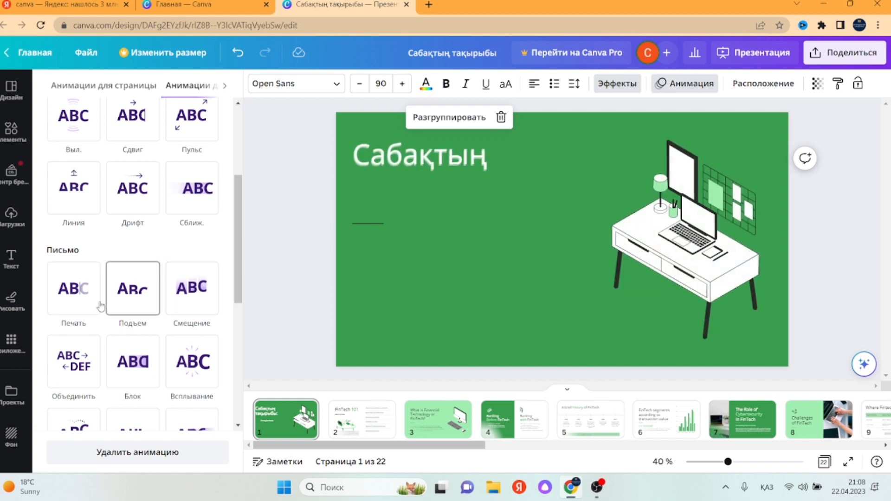
{"action": "scroll", "coordinate": [170, 299], "scroll_direction": "down", "scroll_amount": 4}
{"action": "scroll", "coordinate": [169, 299], "scroll_direction": "up", "scroll_amount": 2}
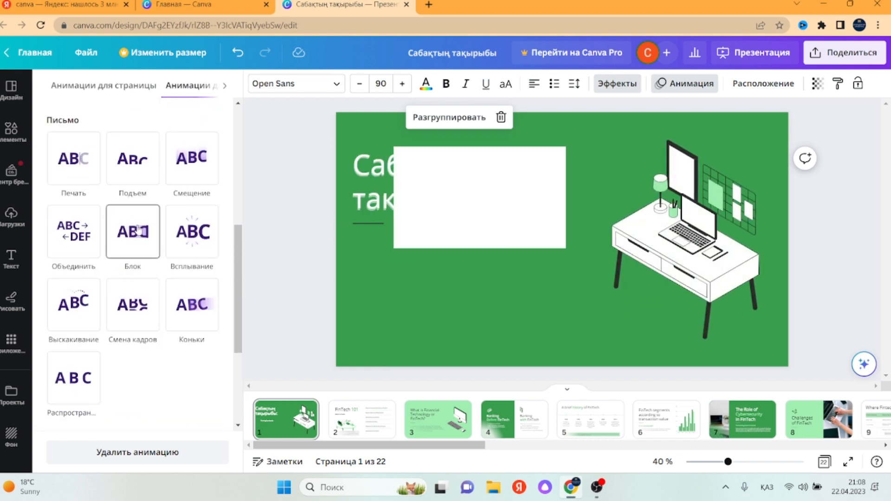
Search the elements for "компьютер", limit the results to graphics and add the angled laptop with the blue screen to the slide.
{"action": "left_click", "coordinate": [12, 91]}
{"action": "left_click", "coordinate": [14, 145]}
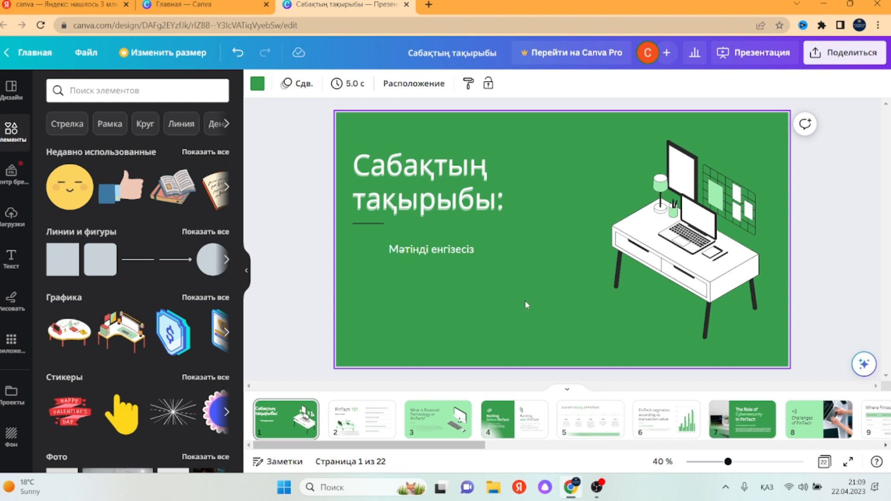
{"action": "left_click", "coordinate": [110, 94]}
{"action": "type", "text": "компьютер"}
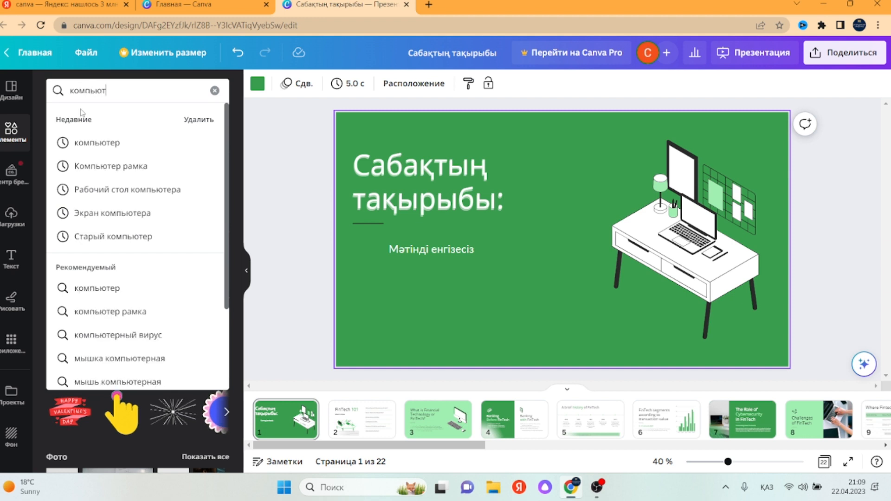
{"action": "key", "text": "Return"}
{"action": "left_click", "coordinate": [98, 126]}
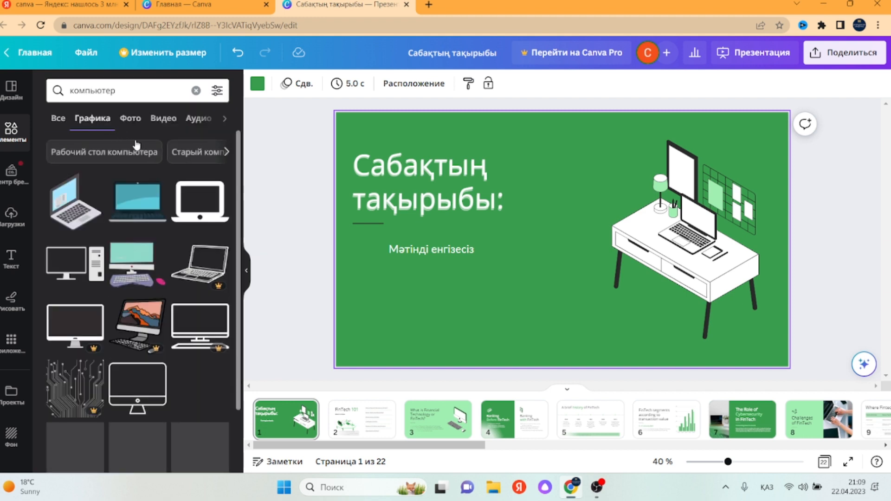
{"action": "left_click", "coordinate": [69, 204]}
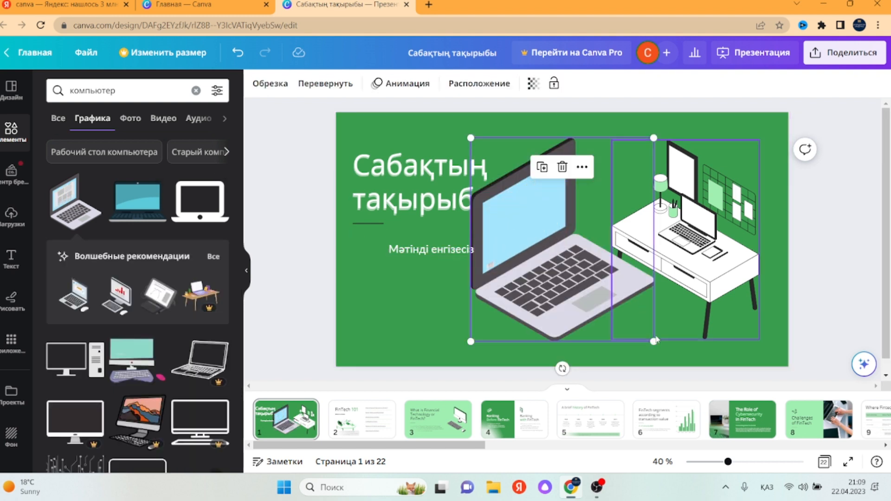
Shrink the laptop graphic and place it in the lower-left corner of the title slide.
{"action": "left_click_drag", "start_coordinate": [655, 344], "coordinate": [668, 357]}
{"action": "left_click_drag", "start_coordinate": [471, 137], "coordinate": [537, 244]}
{"action": "left_click_drag", "start_coordinate": [582, 276], "coordinate": [419, 289]}
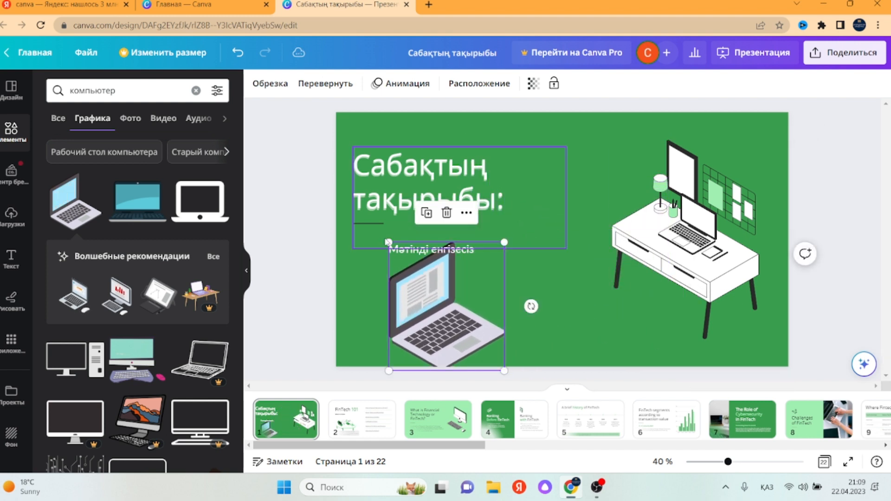
{"action": "left_click_drag", "start_coordinate": [388, 242], "coordinate": [417, 263]}
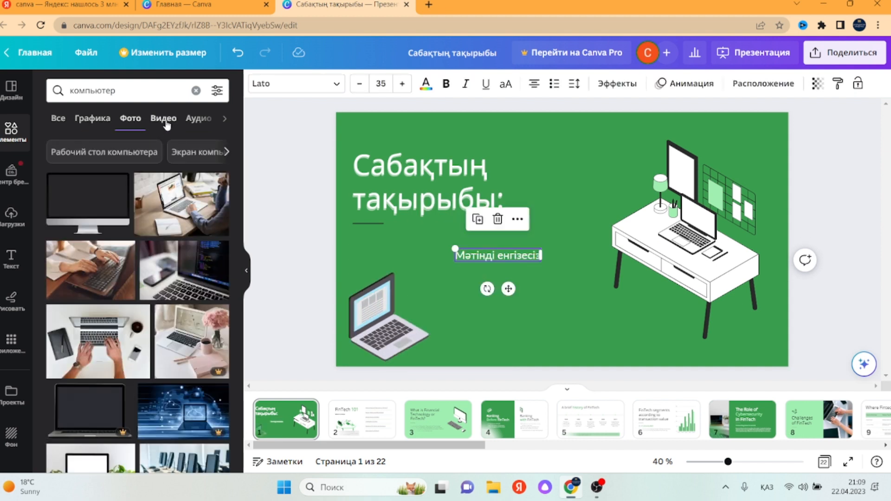
Browse the video results for "компьютер".
{"action": "left_click", "coordinate": [165, 122]}
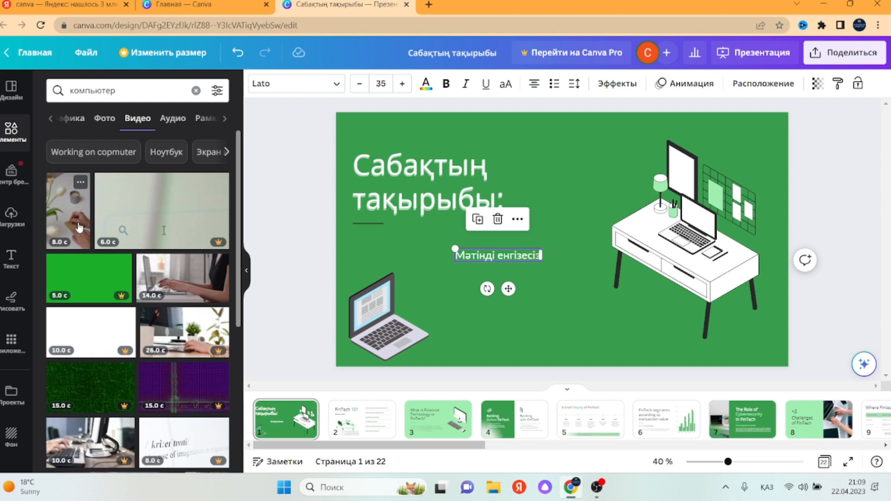
{"action": "scroll", "coordinate": [199, 327], "scroll_direction": "down", "scroll_amount": 1}
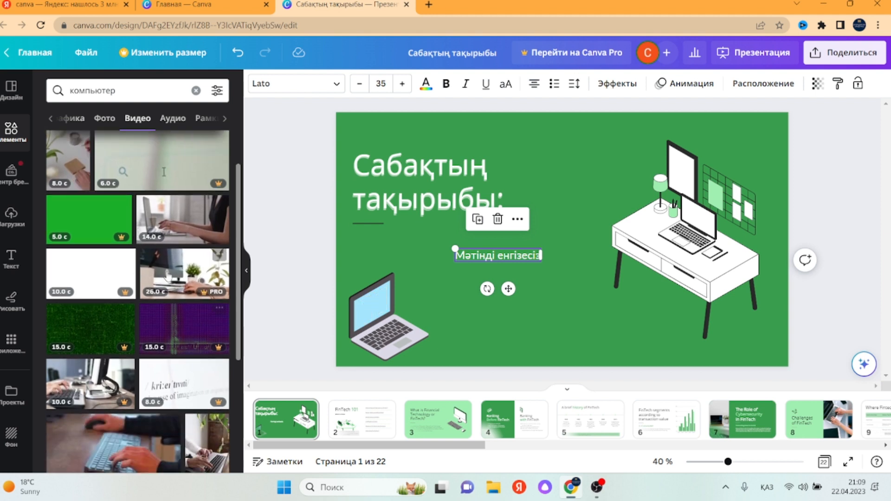
{"action": "scroll", "coordinate": [122, 361], "scroll_direction": "down", "scroll_amount": 3}
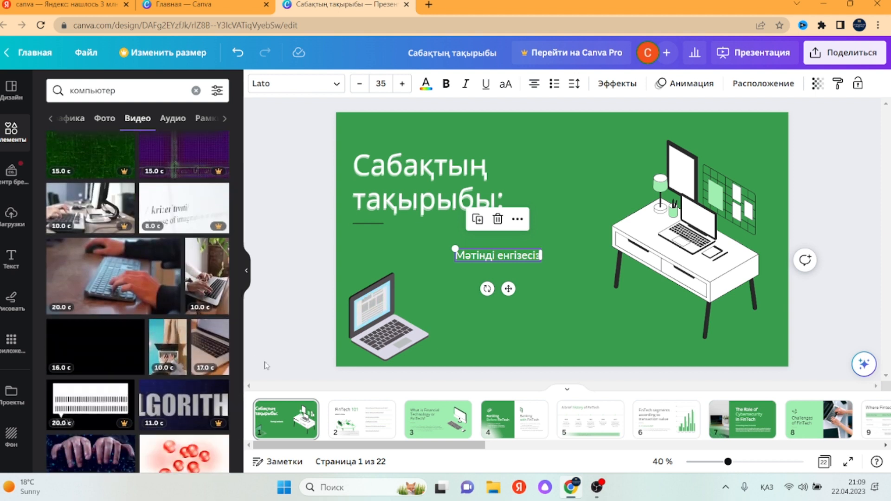
Add a blank page directly after page 2 of the presentation.
{"action": "left_click", "coordinate": [380, 426]}
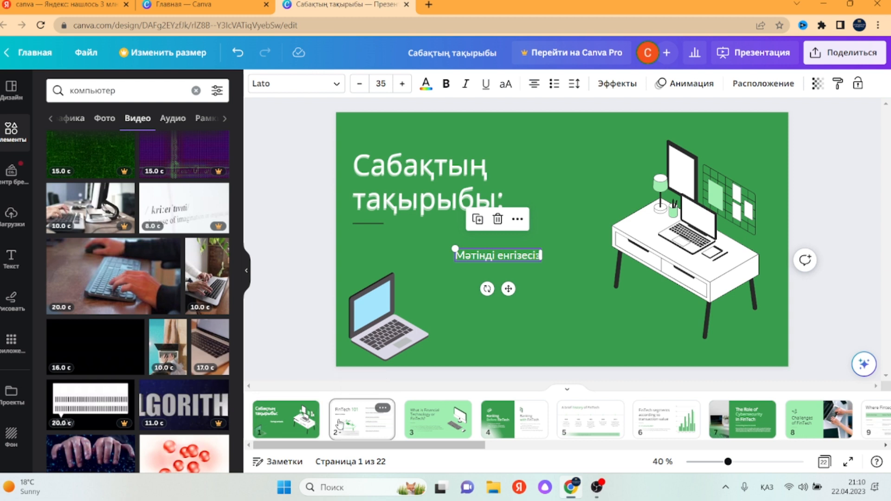
{"action": "right_click", "coordinate": [351, 419]}
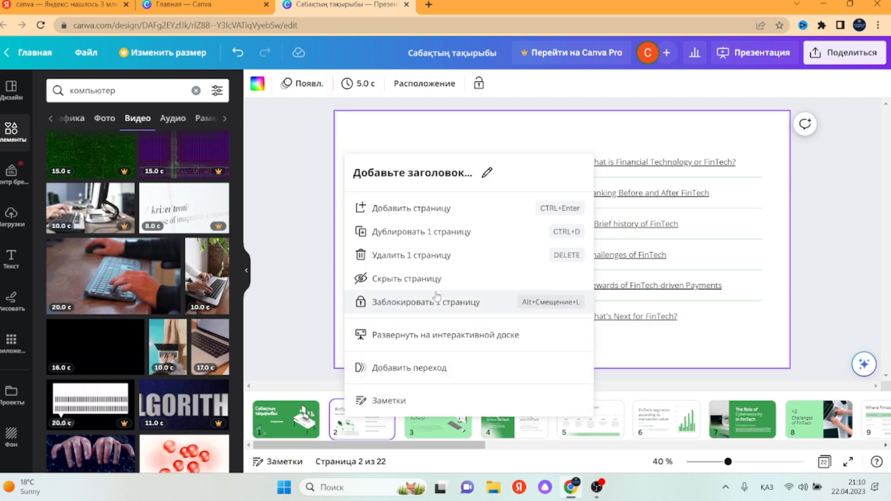
{"action": "left_click", "coordinate": [405, 207]}
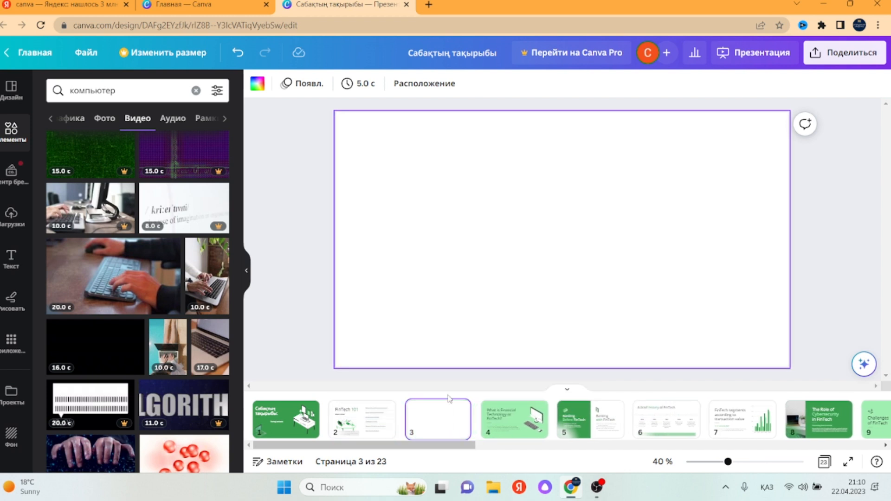
Add the 20-second video of hands typing on a keyboard to blank page 3 and enlarge it to fill the page.
{"action": "left_click", "coordinate": [97, 277]}
{"action": "left_click_drag", "start_coordinate": [447, 204], "coordinate": [394, 179]}
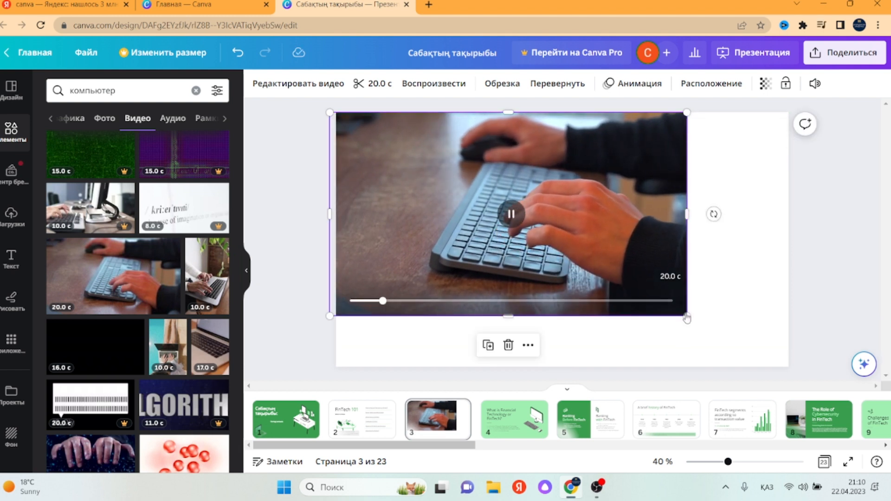
{"action": "left_click_drag", "start_coordinate": [686, 317], "coordinate": [792, 360]}
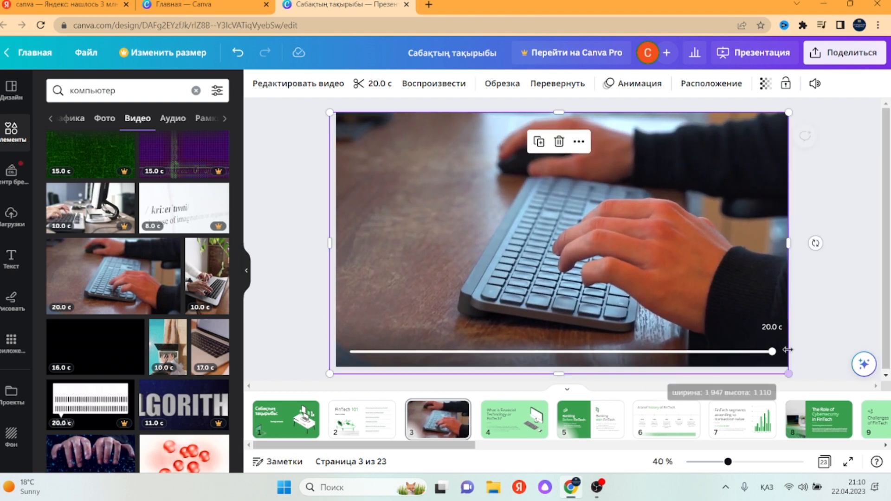
{"action": "left_click", "coordinate": [843, 271]}
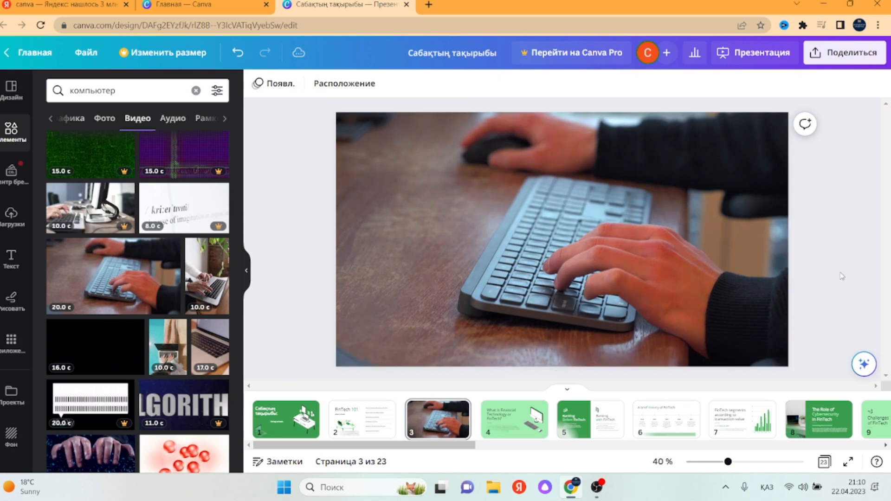
{"action": "left_click", "coordinate": [597, 242]}
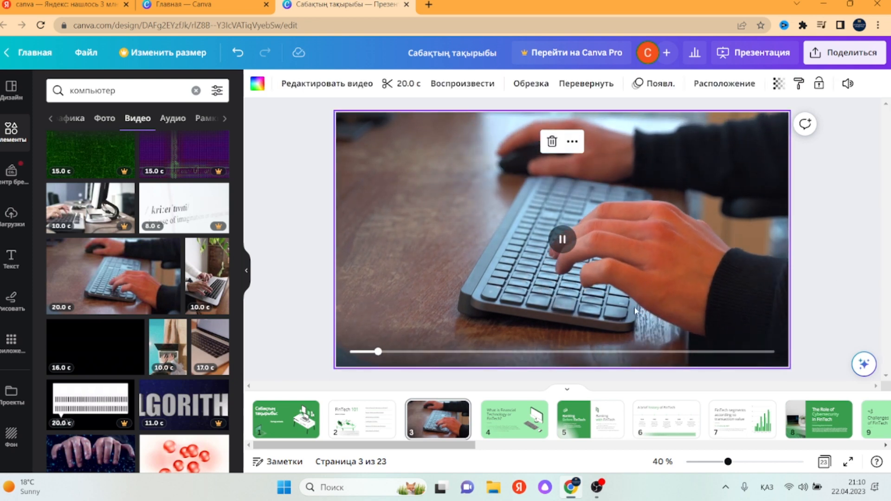
Return to the title slide and search the elements for "Рамка", limiting the results to graphics.
{"action": "left_click", "coordinate": [371, 420]}
{"action": "left_click", "coordinate": [285, 419]}
{"action": "left_click", "coordinate": [422, 246]}
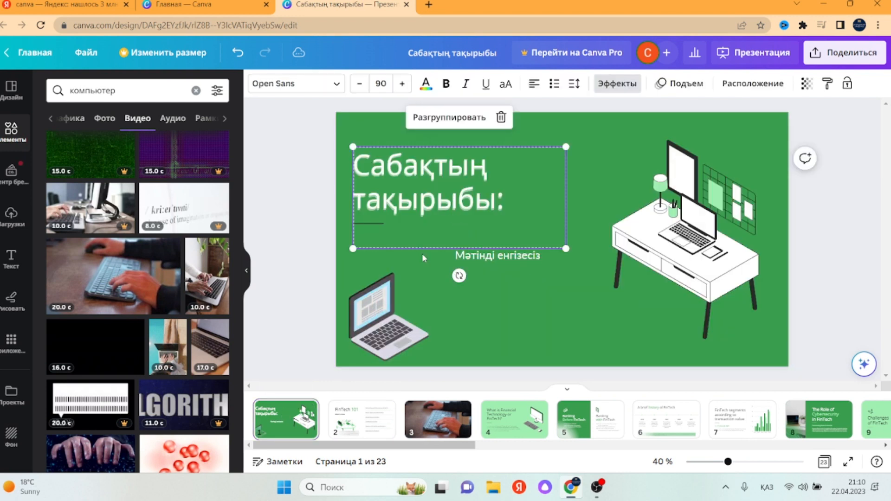
{"action": "left_click", "coordinate": [398, 304]}
{"action": "left_click", "coordinate": [436, 178]}
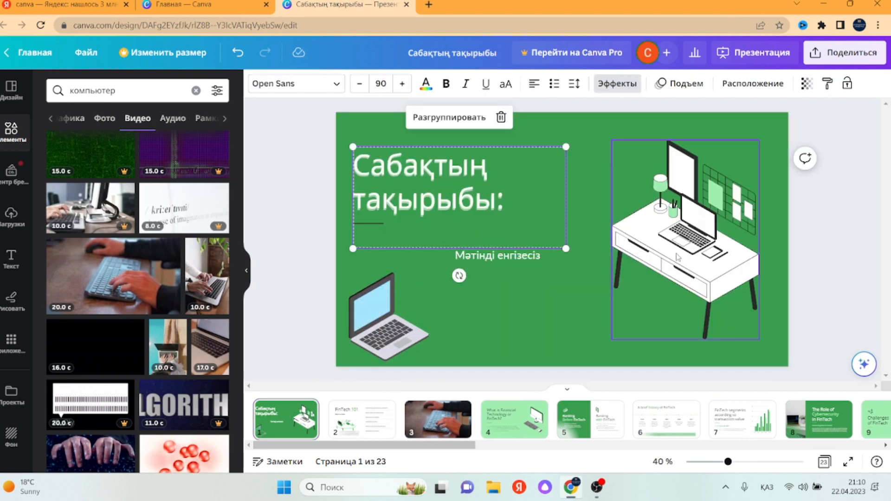
{"action": "left_click", "coordinate": [29, 134]}
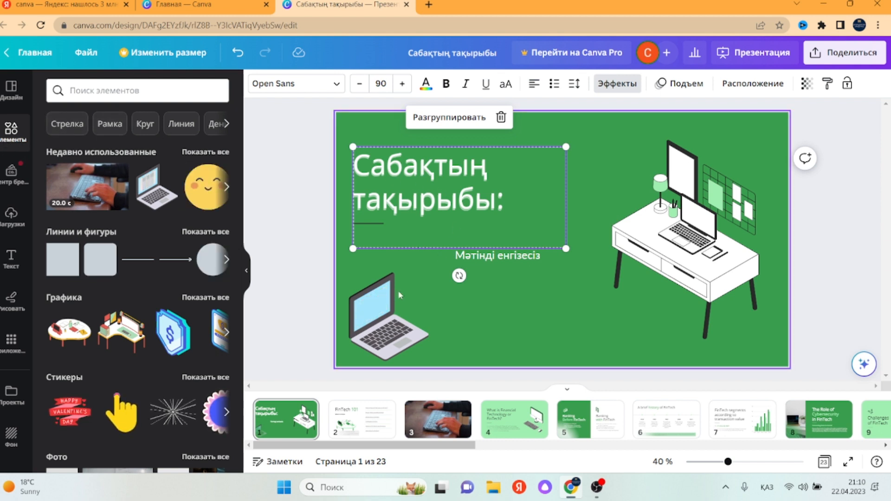
{"action": "left_click", "coordinate": [407, 333]}
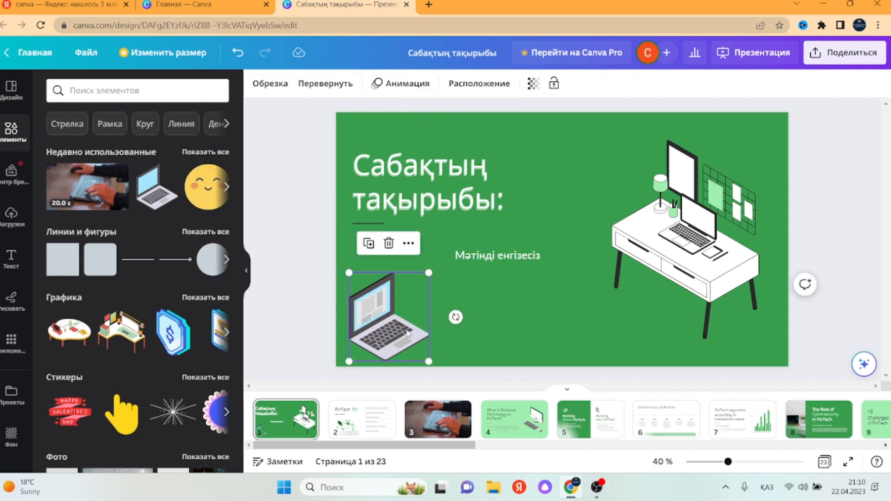
{"action": "left_click", "coordinate": [113, 125]}
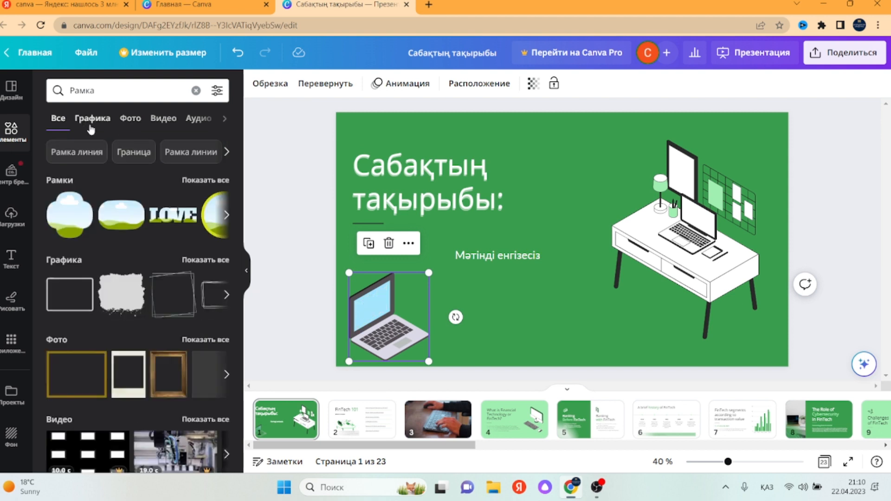
{"action": "left_click", "coordinate": [109, 120]}
{"action": "left_click", "coordinate": [134, 120]}
{"action": "left_click", "coordinate": [91, 121]}
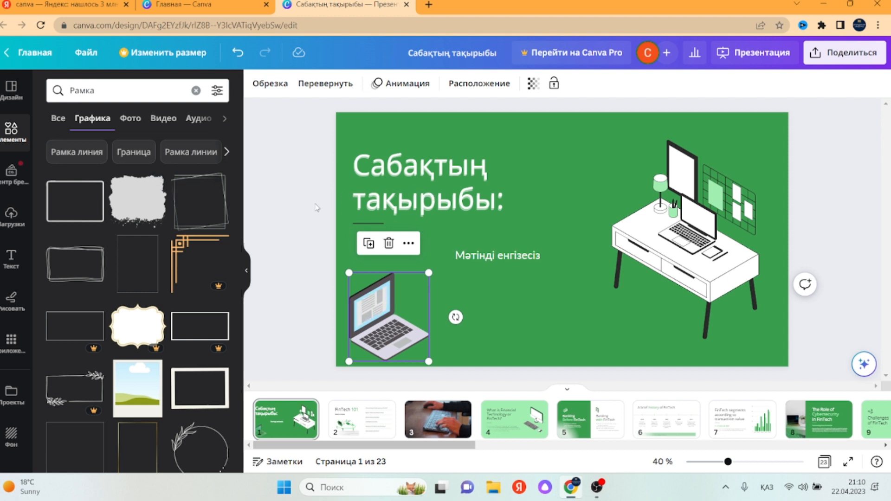
Find the orange hanging sign among the frame graphics and add it to the title slide.
{"action": "scroll", "coordinate": [154, 332], "scroll_direction": "down", "scroll_amount": 2}
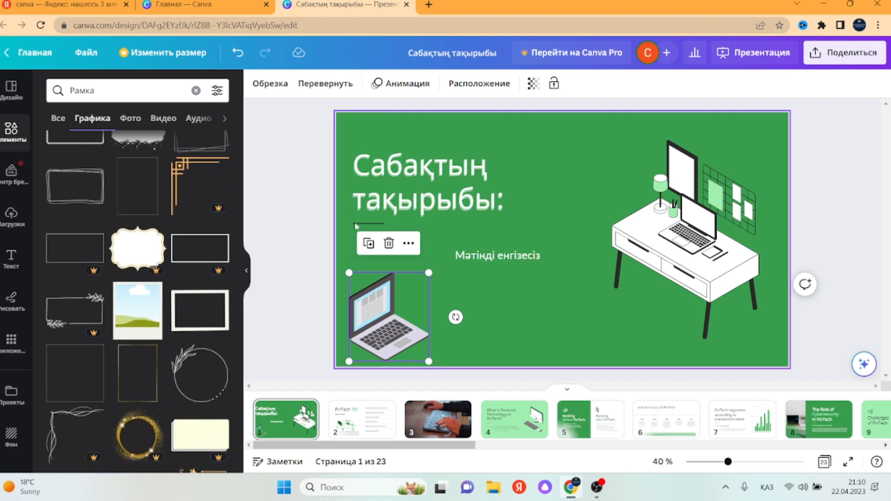
{"action": "scroll", "coordinate": [154, 323], "scroll_direction": "down", "scroll_amount": 3}
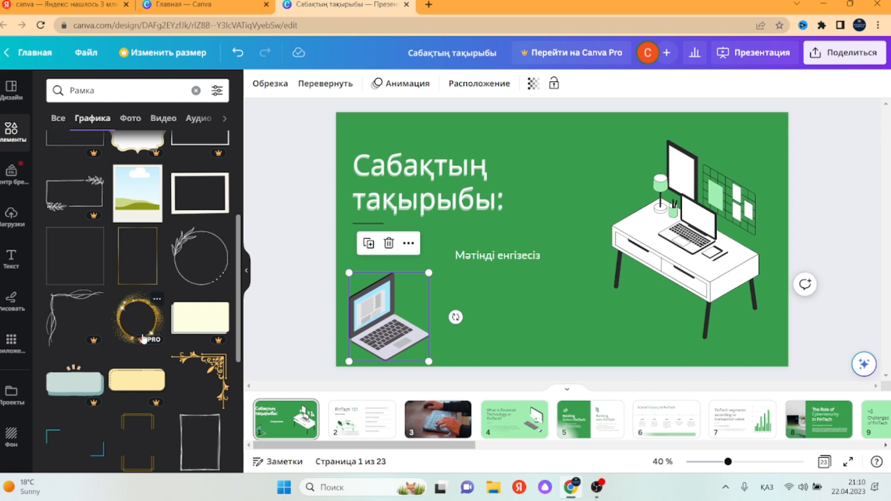
{"action": "scroll", "coordinate": [148, 334], "scroll_direction": "down", "scroll_amount": 10}
{"action": "left_click", "coordinate": [137, 259]}
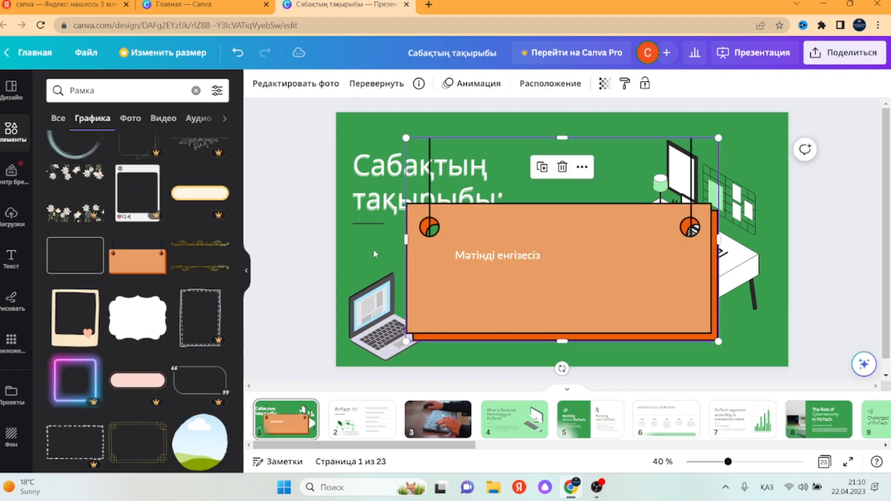
Shrink the orange sign to about 819 × 533 px over the slide title and send it to the back.
{"action": "left_click_drag", "start_coordinate": [406, 138], "coordinate": [524, 215]}
{"action": "left_click_drag", "start_coordinate": [612, 305], "coordinate": [446, 195]}
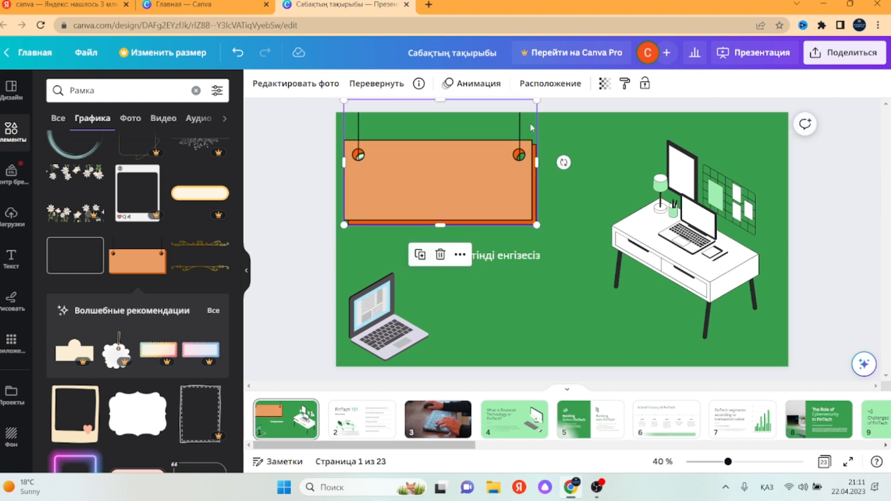
{"action": "left_click", "coordinate": [550, 84]}
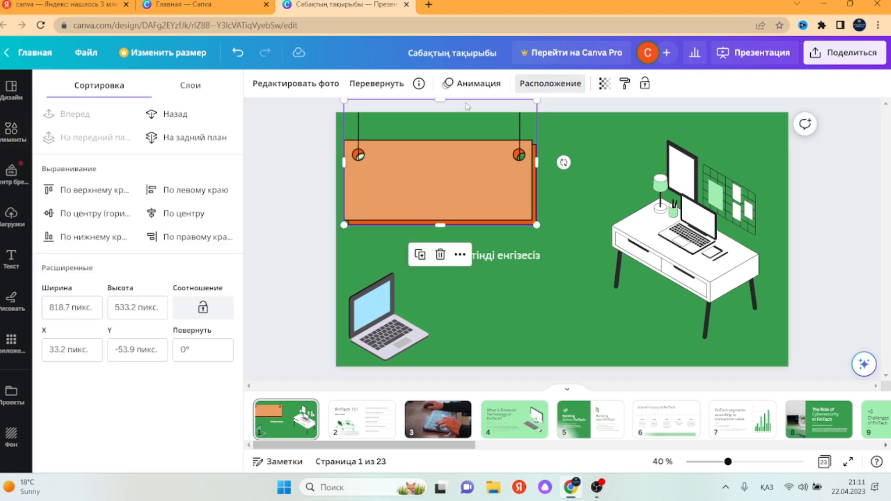
{"action": "left_click", "coordinate": [203, 138]}
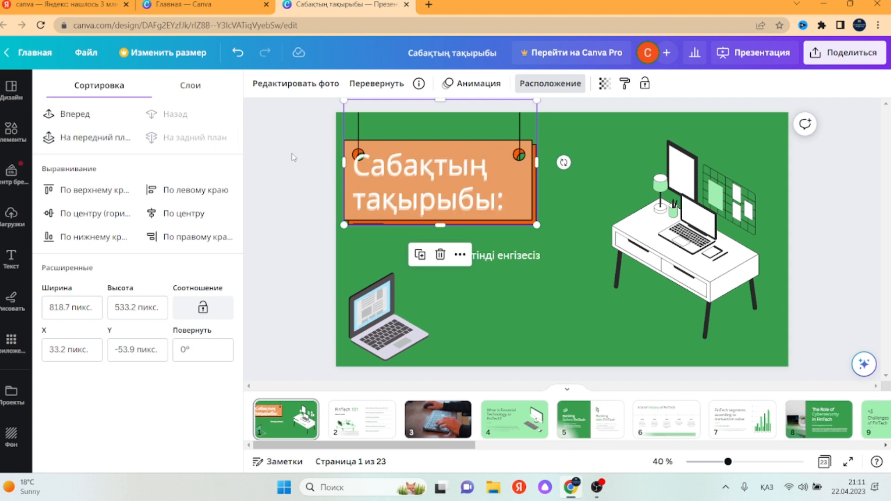
Scale the title down to font size 83,5 so it sits on the orange sign and recolour its text near-black.
{"action": "left_click", "coordinate": [353, 149]}
{"action": "left_click_drag", "start_coordinate": [355, 148], "coordinate": [368, 154]}
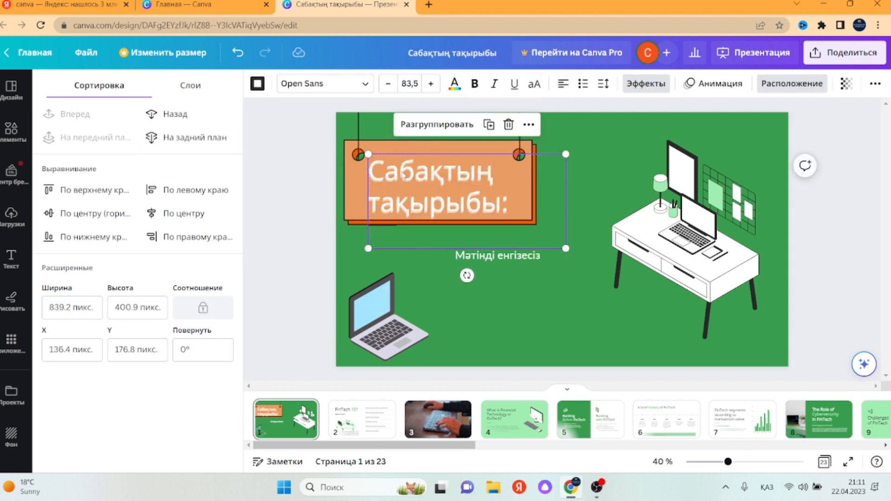
{"action": "left_click", "coordinate": [457, 85]}
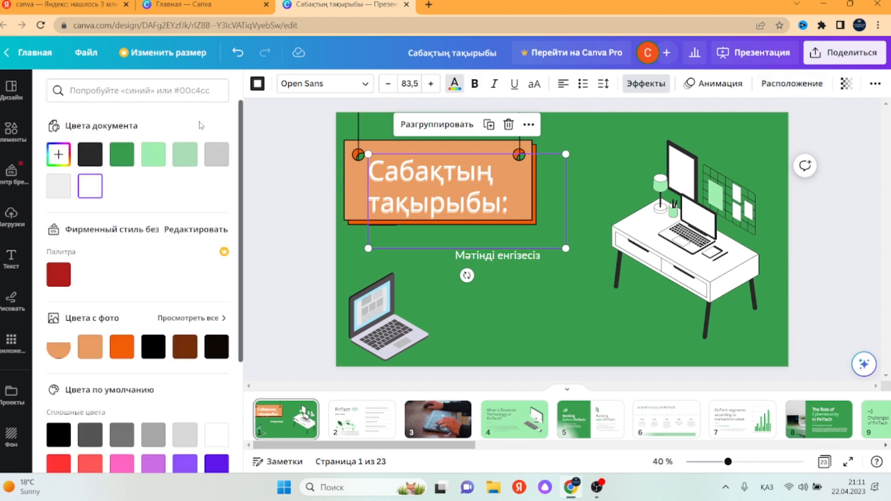
{"action": "left_click", "coordinate": [99, 161]}
{"action": "left_click", "coordinate": [798, 202]}
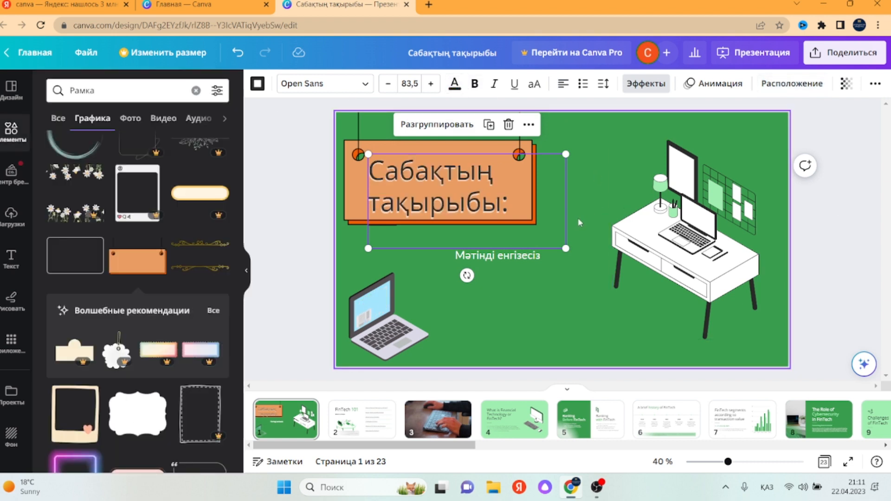
Look through the graphics, video and audio results for "Рамка".
{"action": "left_click", "coordinate": [351, 190]}
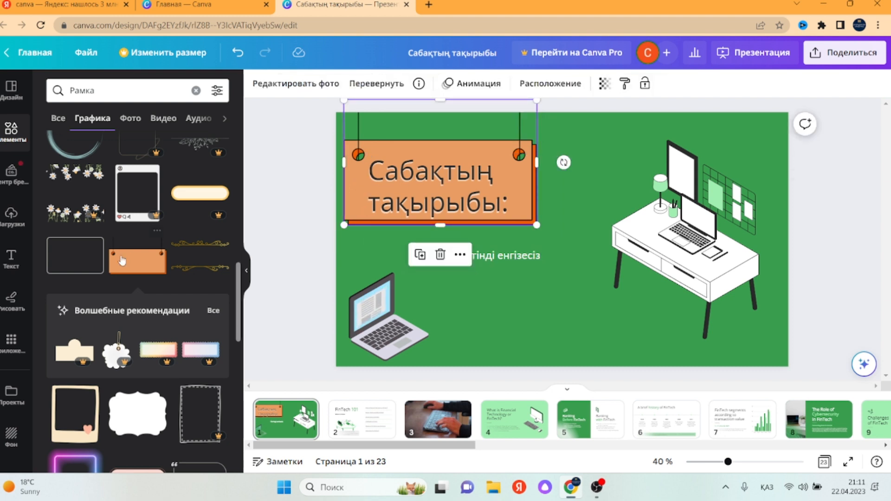
{"action": "scroll", "coordinate": [110, 327], "scroll_direction": "down", "scroll_amount": 3}
{"action": "scroll", "coordinate": [109, 328], "scroll_direction": "up", "scroll_amount": 5}
{"action": "left_click", "coordinate": [163, 118]}
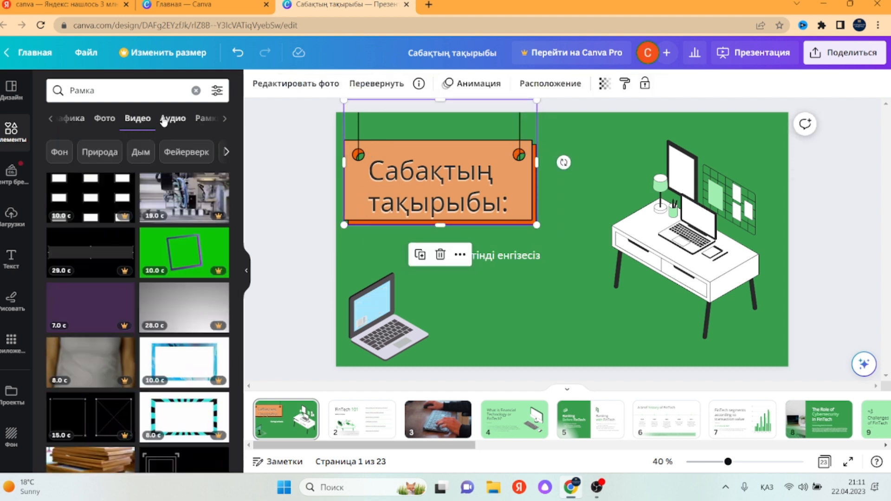
{"action": "left_click", "coordinate": [172, 118]}
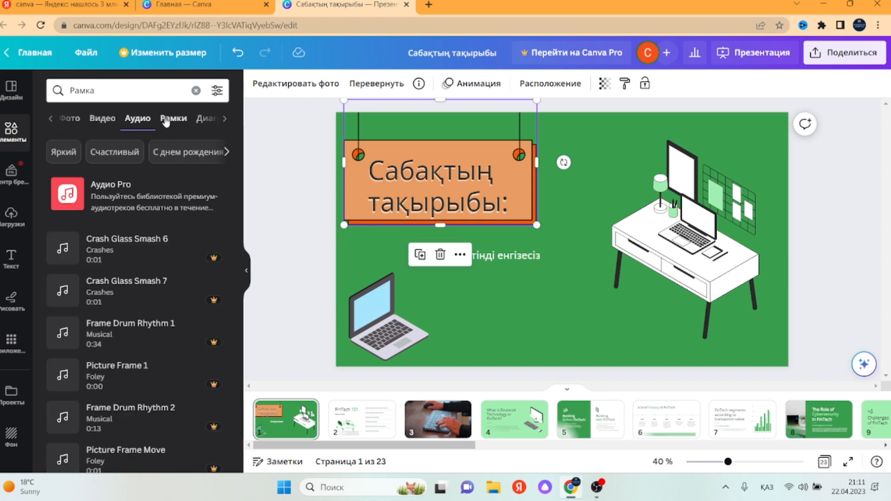
Place the rounded four-lobed photo frame from the Рамки results on page 2, enlarge it and move it beside the contents list.
{"action": "left_click", "coordinate": [173, 118]}
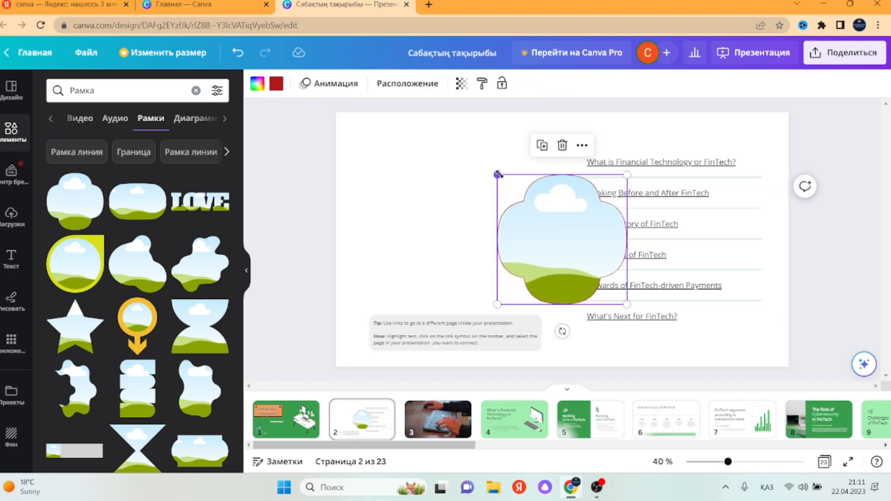
{"action": "left_click_drag", "start_coordinate": [497, 175], "coordinate": [448, 131]}
{"action": "left_click_drag", "start_coordinate": [547, 226], "coordinate": [467, 228]}
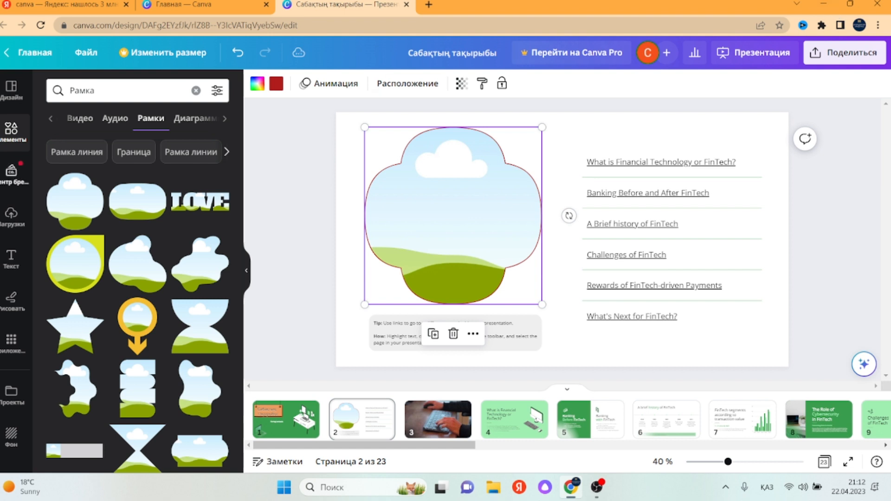
Upload the woman's portrait photo from the "ютуб фото" folder on the desktop to the media uploads.
{"action": "left_click", "coordinate": [12, 216]}
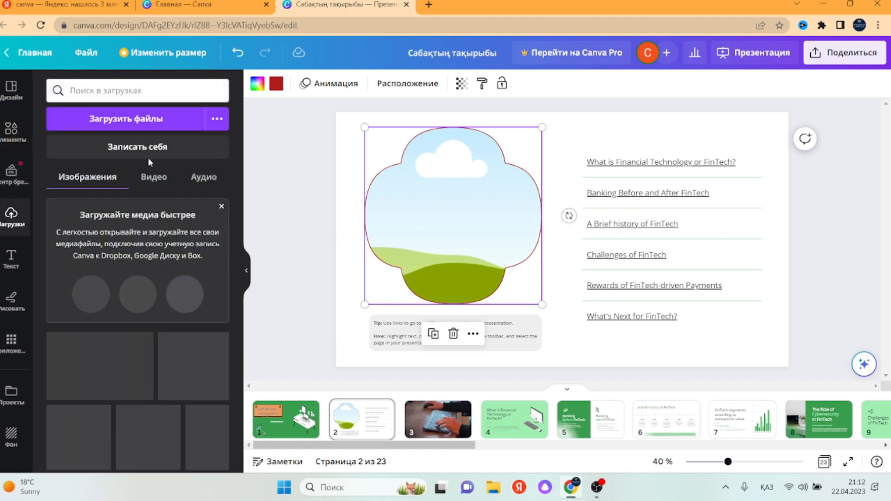
{"action": "left_click", "coordinate": [155, 121]}
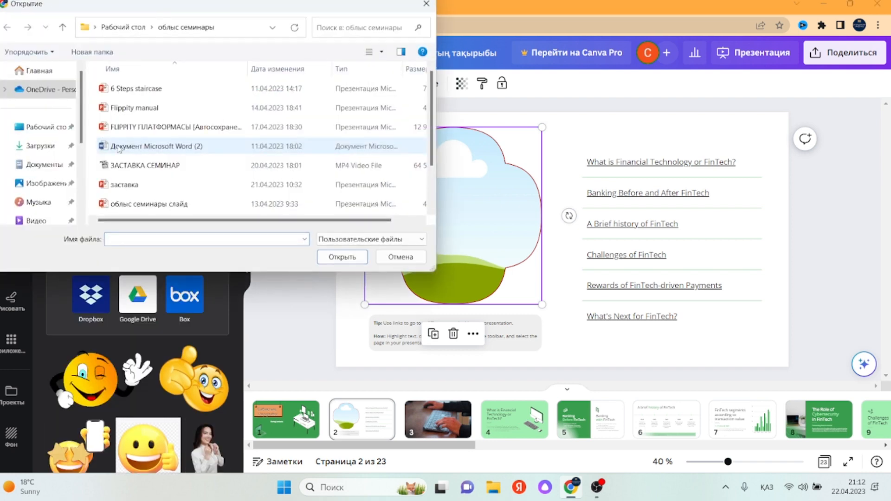
{"action": "left_click", "coordinate": [46, 127]}
{"action": "scroll", "coordinate": [343, 171], "scroll_direction": "down", "scroll_amount": 2}
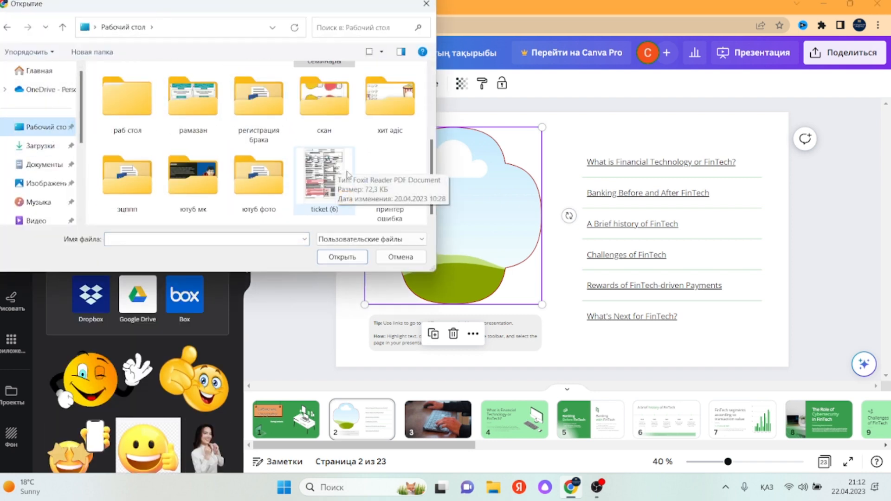
{"action": "double_click", "coordinate": [258, 179]}
{"action": "double_click", "coordinate": [324, 176]}
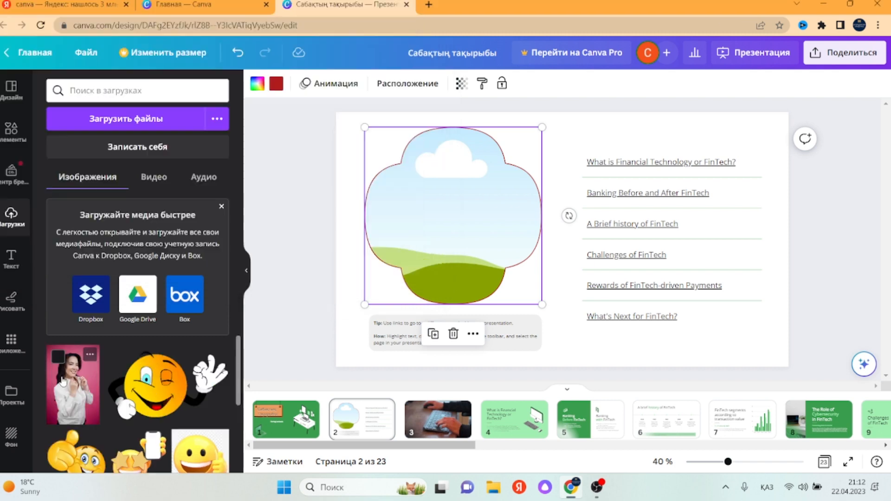
Fill the four-lobed frame on page 2 with the uploaded portrait, nudged closer to the tip box, and open the elements library.
{"action": "left_click", "coordinate": [58, 358]}
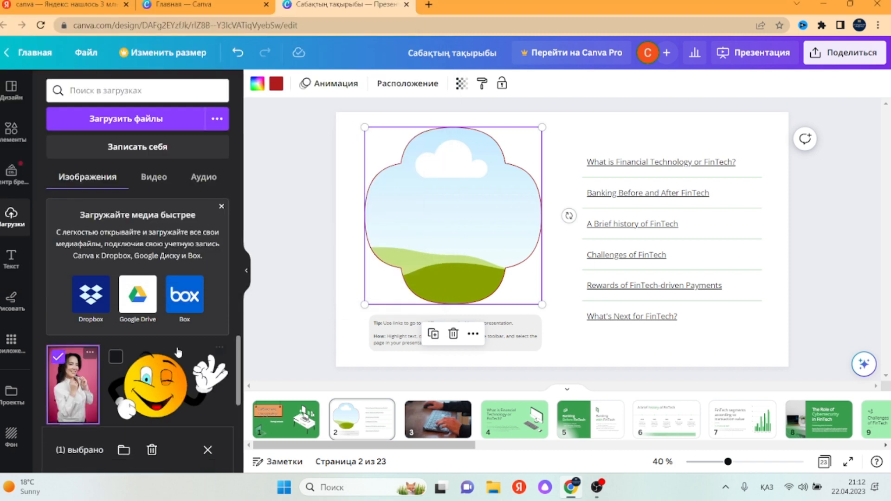
{"action": "left_click_drag", "start_coordinate": [92, 385], "coordinate": [462, 160]}
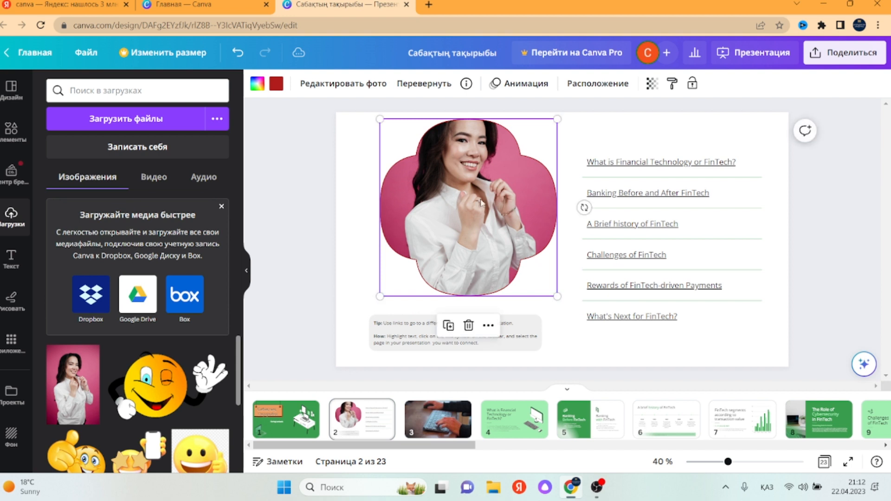
{"action": "left_click_drag", "start_coordinate": [477, 201], "coordinate": [466, 209]}
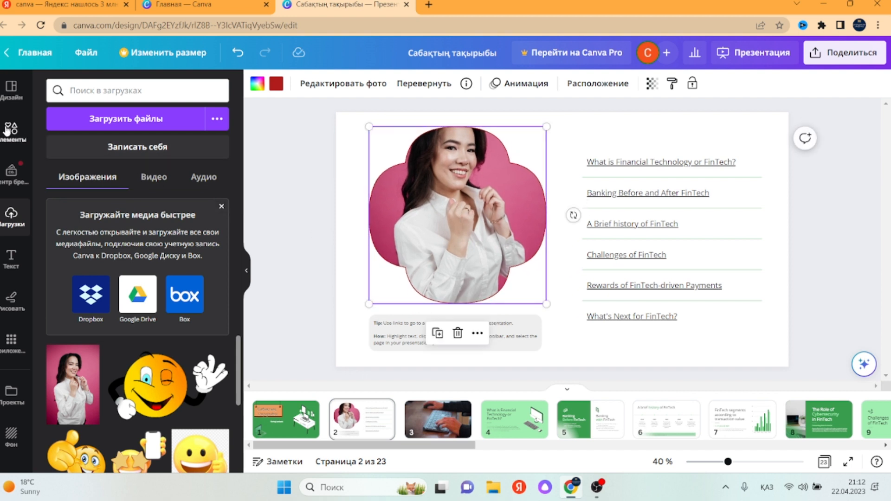
{"action": "left_click", "coordinate": [13, 137]}
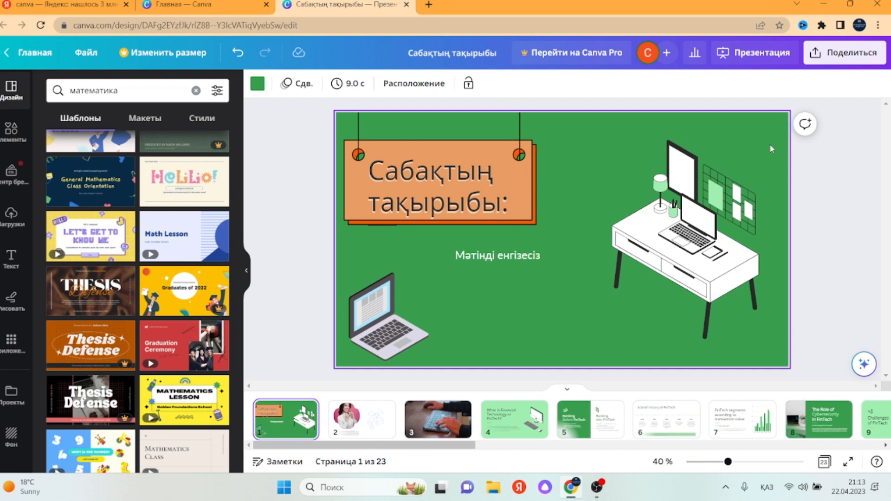
Try light green #a1efb2 as the page 1 background and switch it back to dark green #399d4e.
{"action": "left_click", "coordinate": [257, 84]}
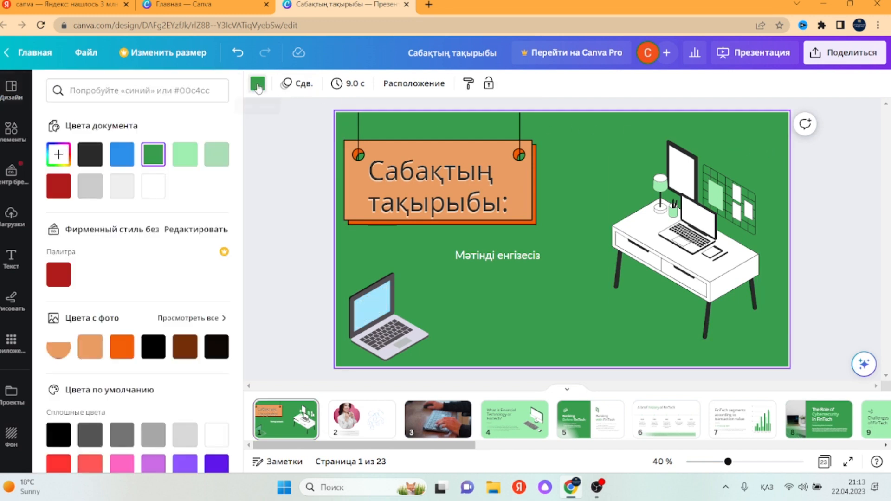
{"action": "left_click", "coordinate": [184, 158]}
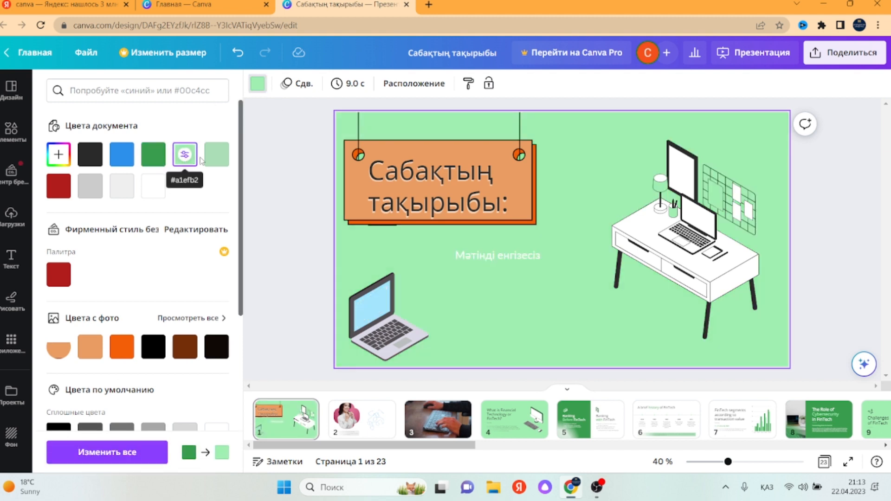
{"action": "left_click", "coordinate": [158, 162]}
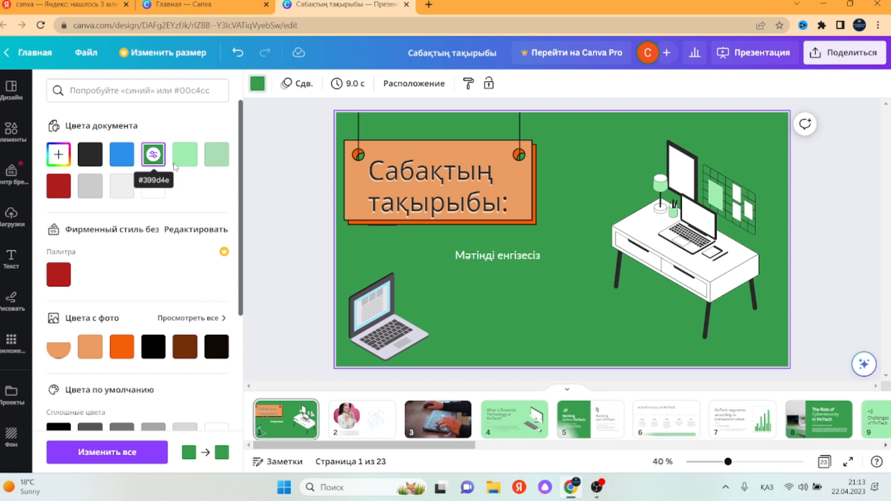
{"action": "left_click", "coordinate": [395, 318]}
{"action": "left_click", "coordinate": [505, 313]}
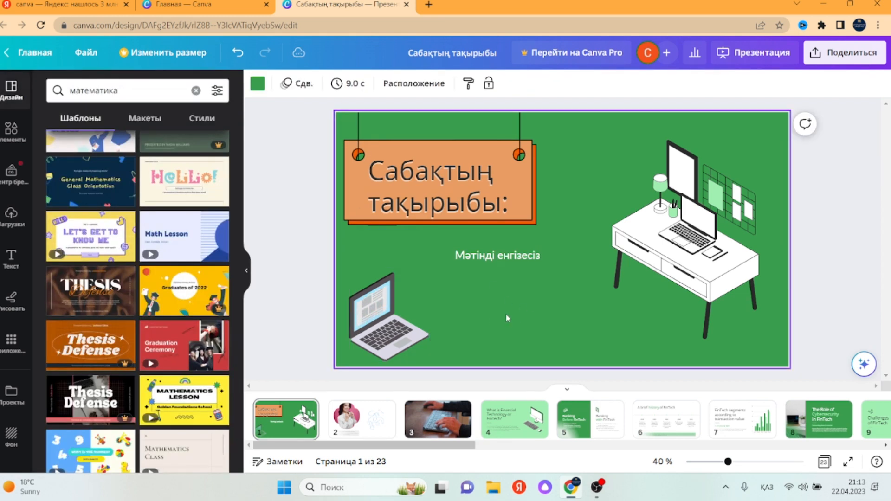
Undo the last two background colour changes on page 1.
{"action": "left_click", "coordinate": [389, 305]}
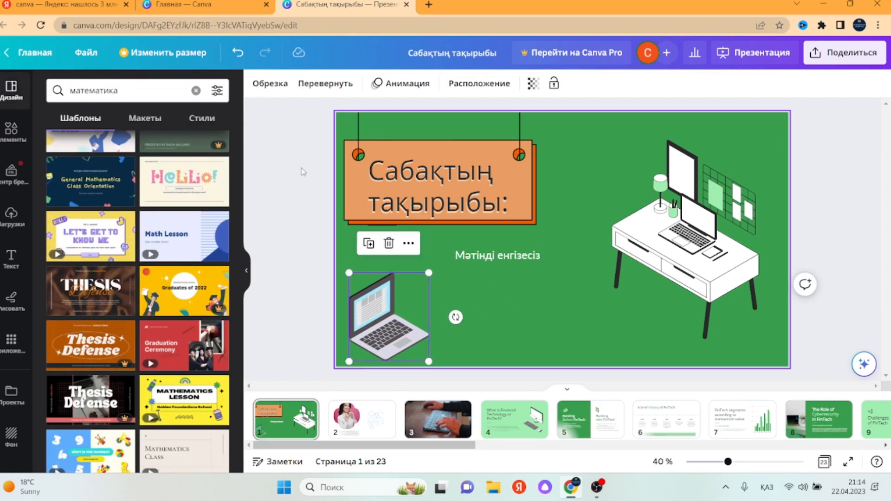
{"action": "left_click", "coordinate": [237, 56]}
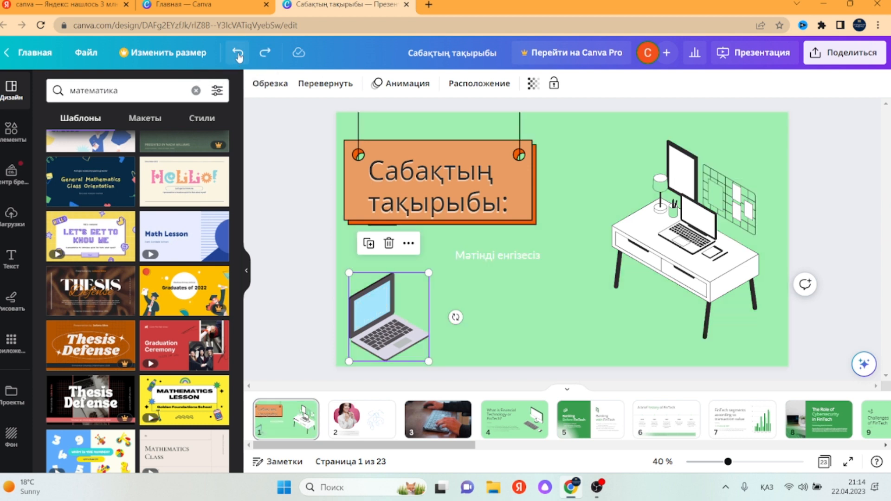
{"action": "left_click", "coordinate": [237, 55]}
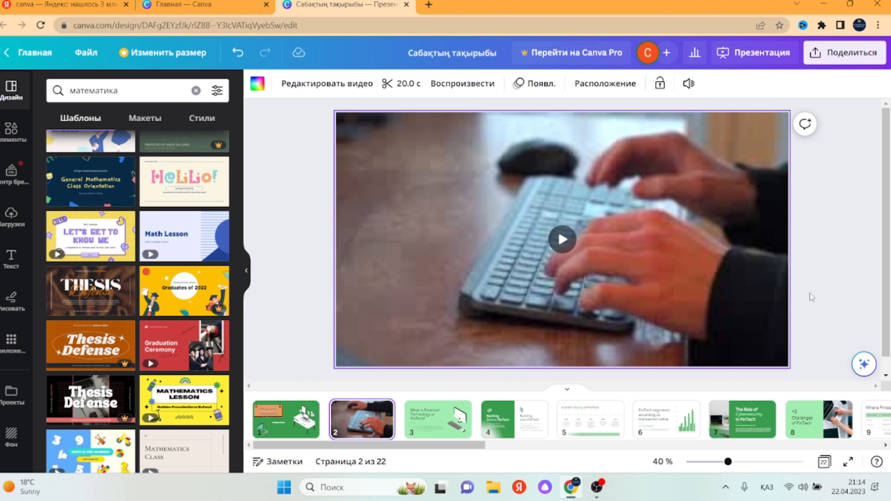
Download all pages of the design as a Microsoft PowerPoint file and open the downloaded Сабақтың тақырыбы.pptx.
{"action": "left_click", "coordinate": [848, 54]}
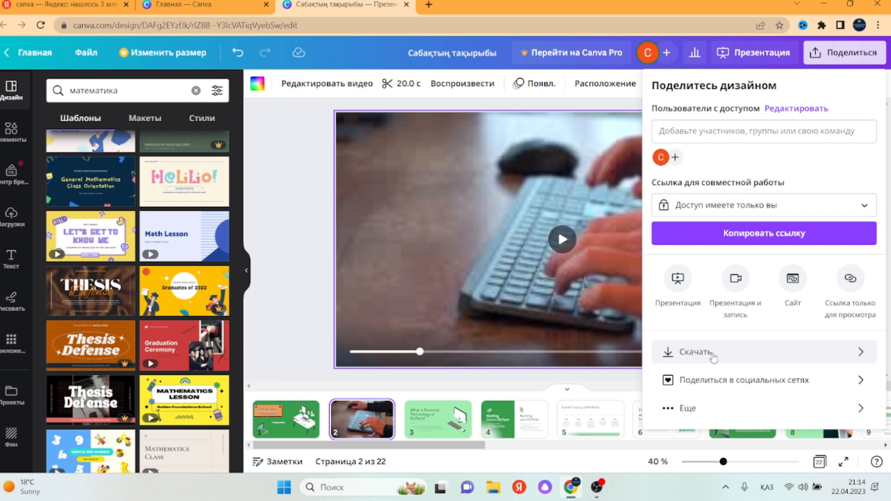
{"action": "left_click", "coordinate": [705, 409]}
{"action": "scroll", "coordinate": [789, 366], "scroll_direction": "down", "scroll_amount": 5}
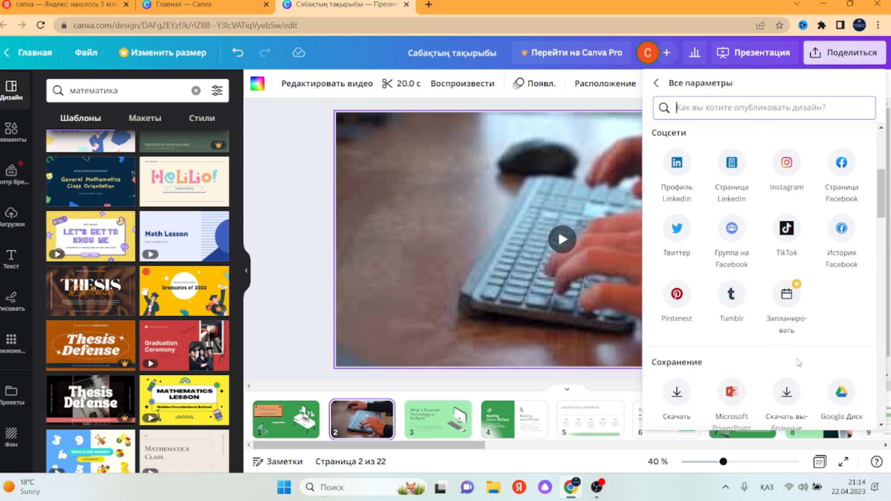
{"action": "scroll", "coordinate": [738, 294], "scroll_direction": "down", "scroll_amount": 3}
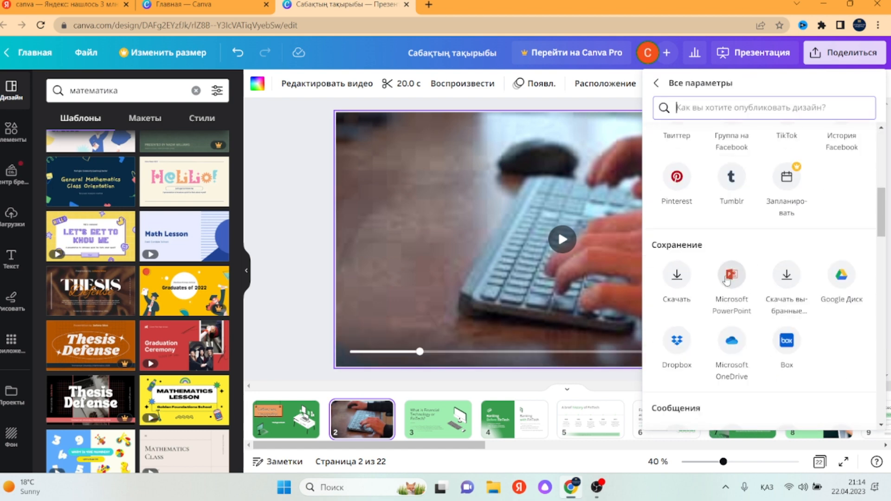
{"action": "left_click", "coordinate": [740, 291]}
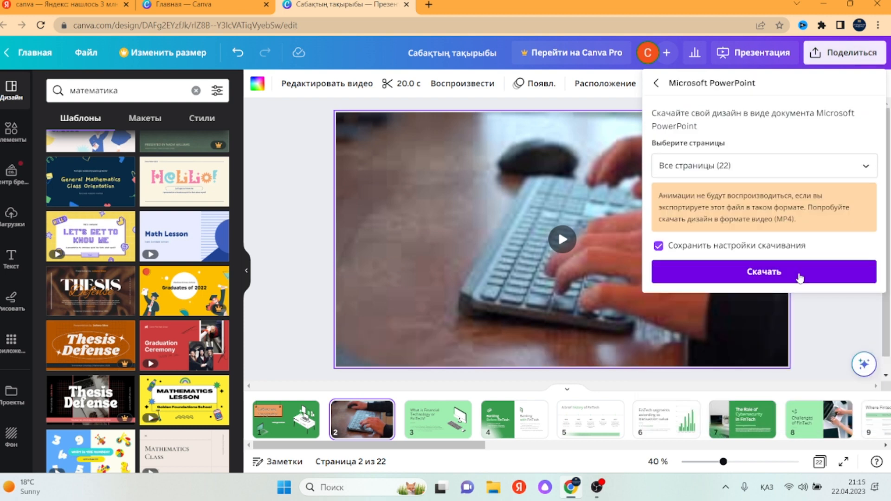
{"action": "left_click", "coordinate": [799, 275]}
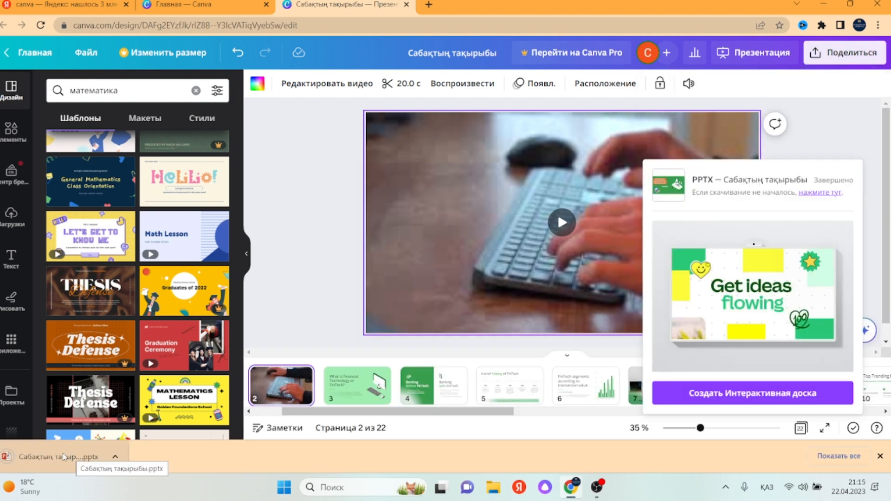
{"action": "left_click", "coordinate": [50, 458]}
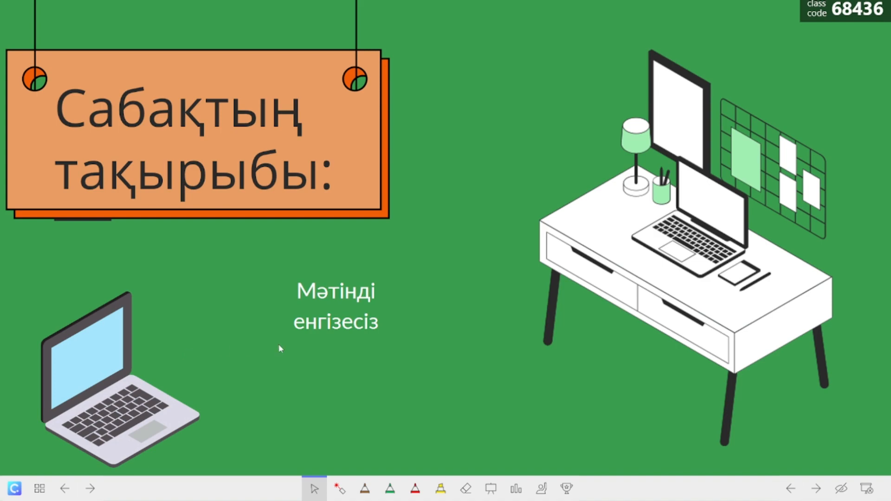
Page through the first slides of the exported PowerPoint file as a slideshow and return to the Canva editor.
{"action": "left_click", "coordinate": [533, 382]}
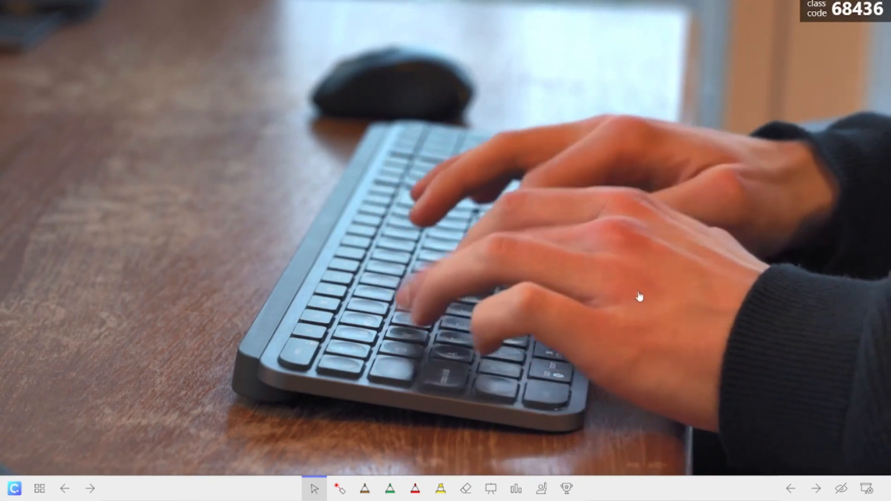
{"action": "key", "text": "Right"}
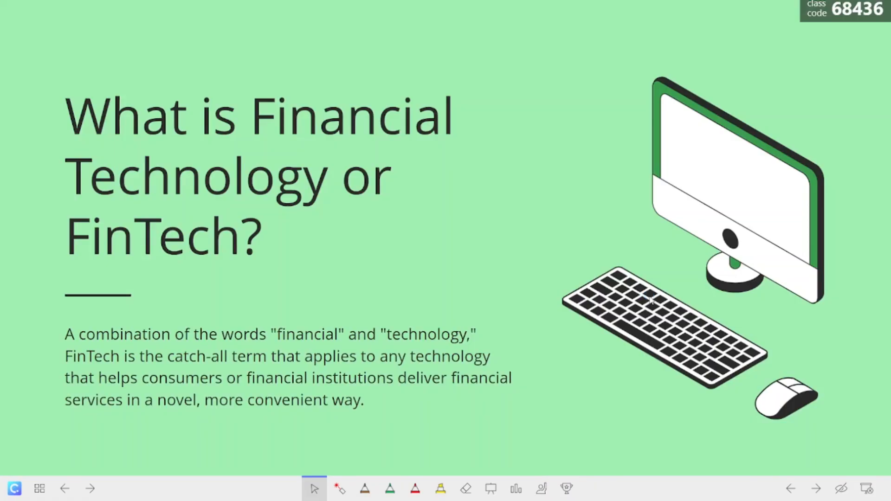
{"action": "key", "text": "Right"}
{"action": "key", "text": "Right"}
{"action": "key", "text": "Escape"}
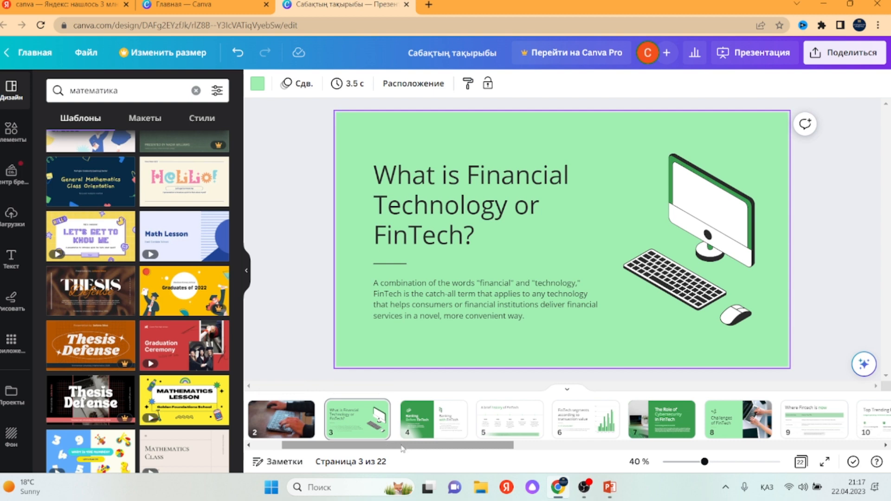
Apply the Простые combination as the page animation of page 3, "What is Financial Technology or FinTech?".
{"action": "left_click_drag", "start_coordinate": [402, 445], "coordinate": [370, 445]}
{"action": "left_click", "coordinate": [277, 432]}
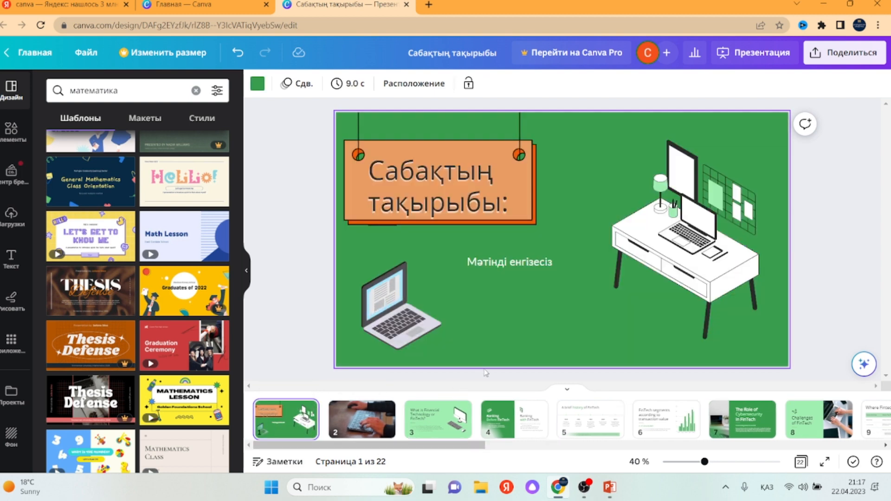
{"action": "left_click", "coordinate": [450, 429]}
{"action": "left_click", "coordinate": [632, 246]}
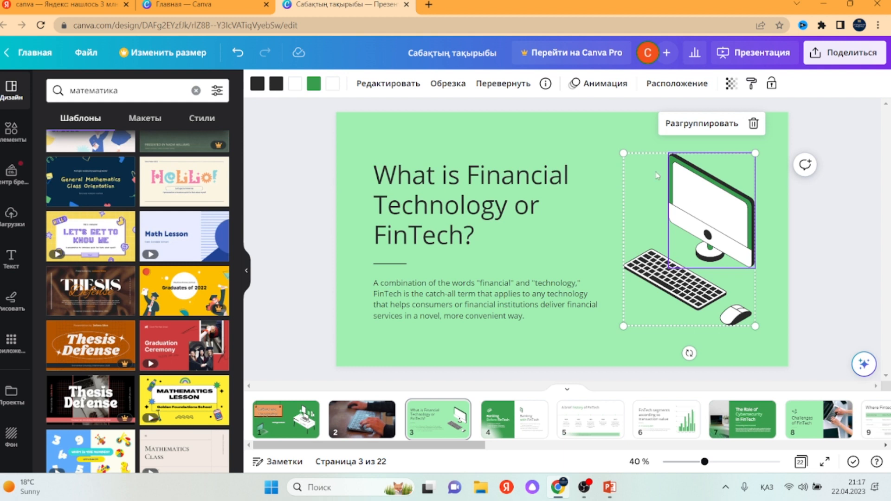
{"action": "left_click", "coordinate": [589, 84]}
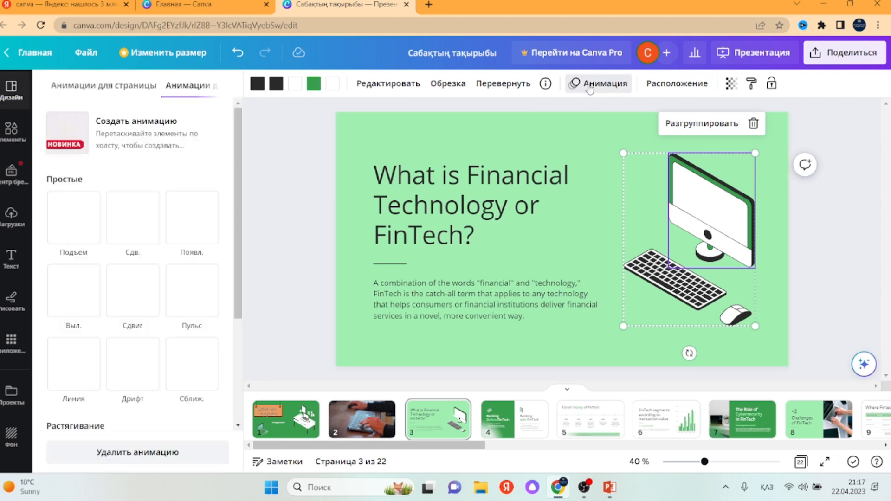
{"action": "left_click", "coordinate": [111, 85]}
{"action": "left_click", "coordinate": [71, 180]}
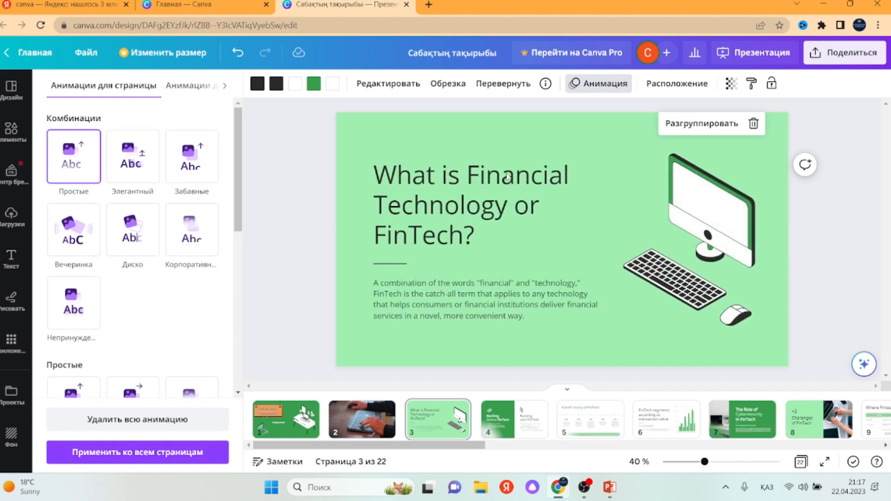
Give the computer monitor graphic on page 3 the Дрифт element animation.
{"action": "left_click", "coordinate": [726, 218]}
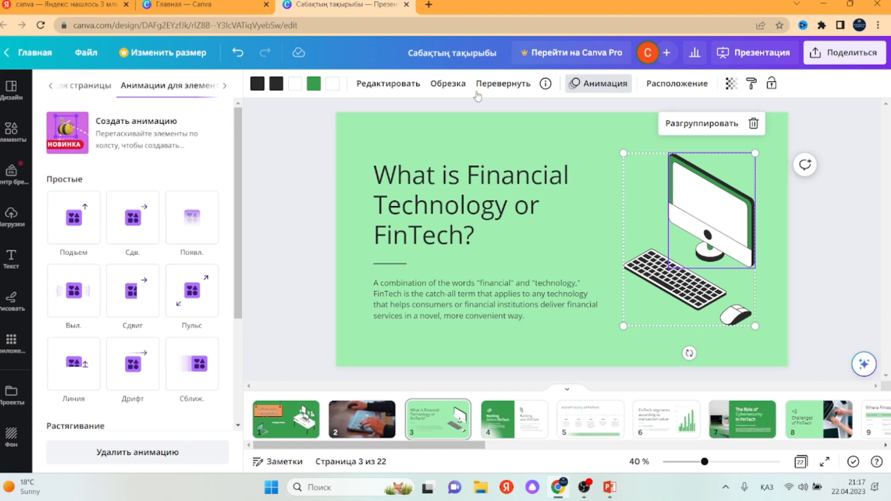
{"action": "left_click", "coordinate": [605, 85]}
{"action": "left_click", "coordinate": [605, 84]}
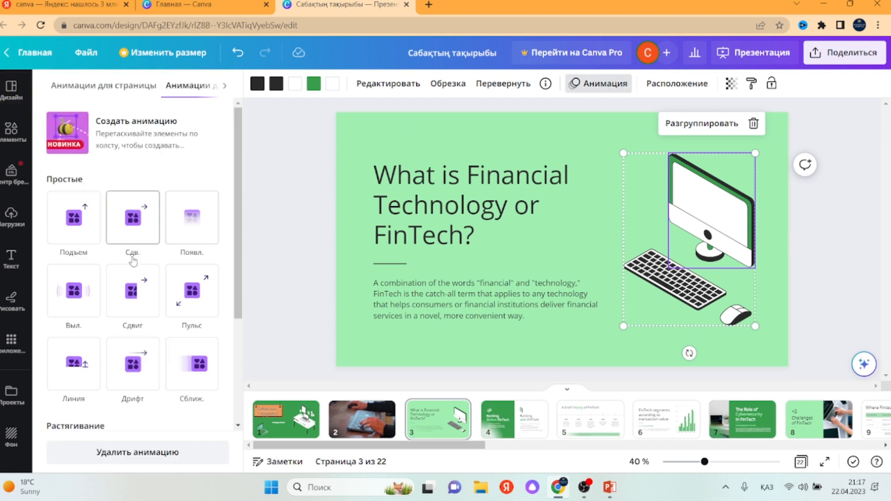
{"action": "scroll", "coordinate": [133, 255], "scroll_direction": "down", "scroll_amount": 4}
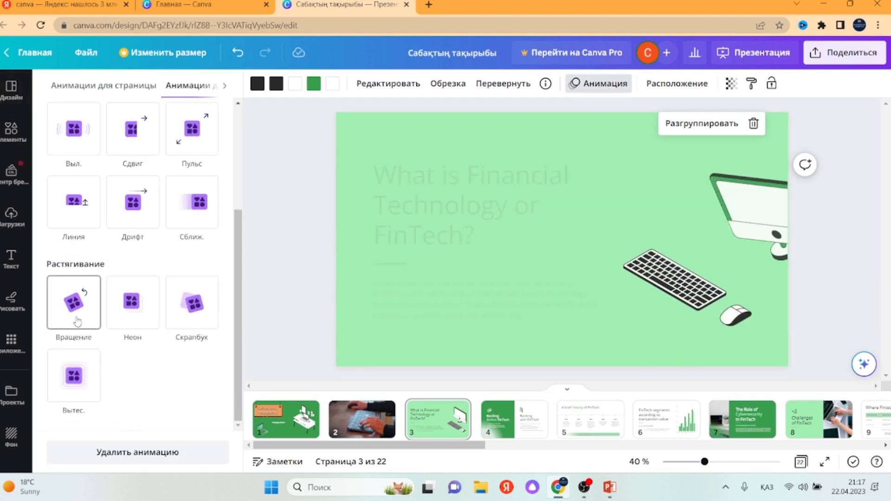
{"action": "left_click", "coordinate": [134, 204]}
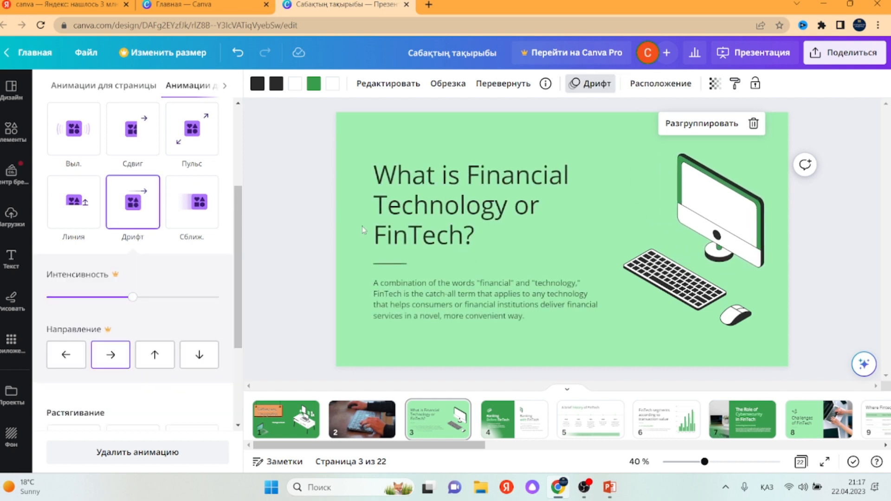
{"action": "left_click", "coordinate": [502, 306]}
Select all 22 pages of the design and apply the Вечеринка combination as their page animation.
{"action": "left_click", "coordinate": [300, 421]}
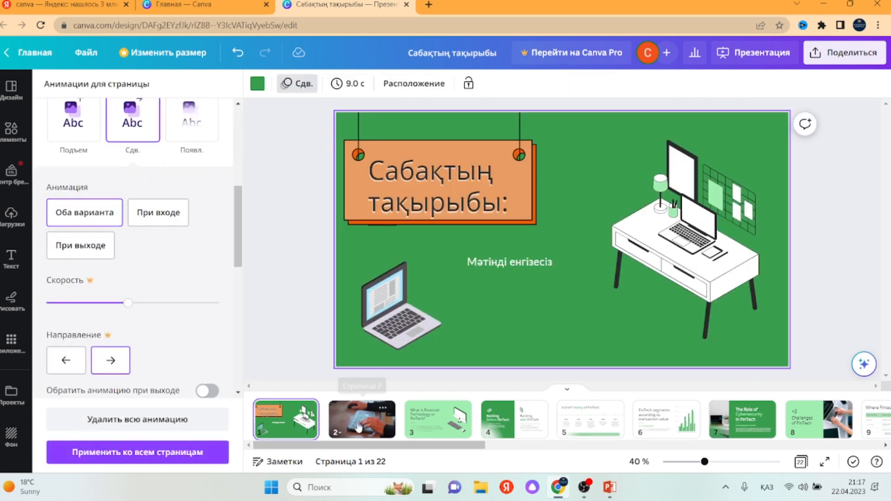
{"action": "left_click", "coordinate": [381, 428], "text": "shift"}
{"action": "left_click", "coordinate": [452, 420], "text": "shift"}
{"action": "left_click", "coordinate": [510, 427], "text": "shift"}
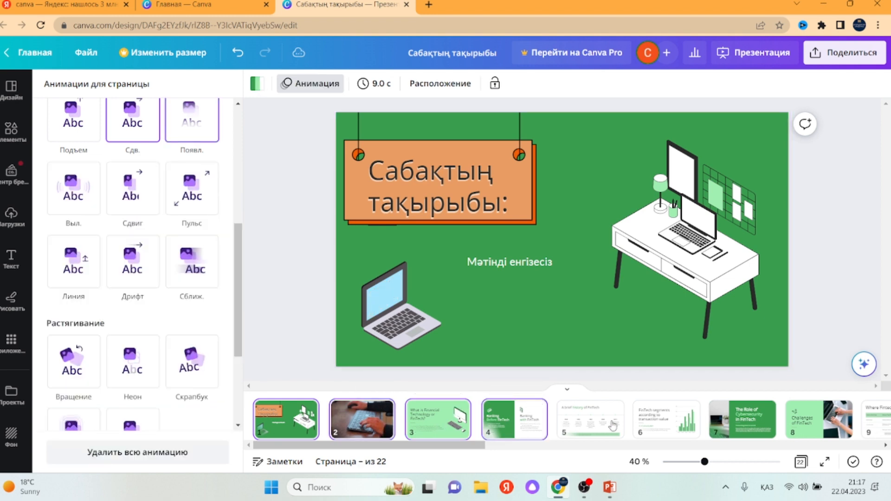
{"action": "scroll", "coordinate": [598, 425], "scroll_direction": "right", "scroll_amount": 5}
{"action": "left_click", "coordinate": [501, 434], "text": "shift"}
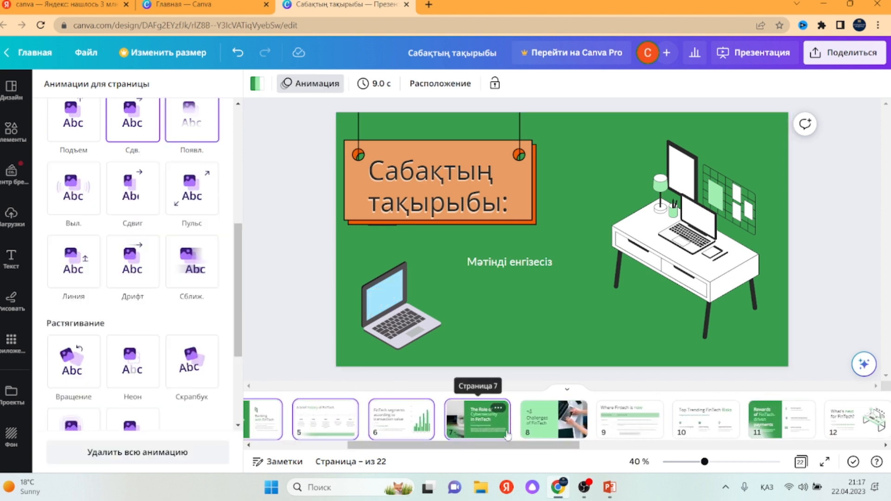
{"action": "key", "text": "ctrl+a"}
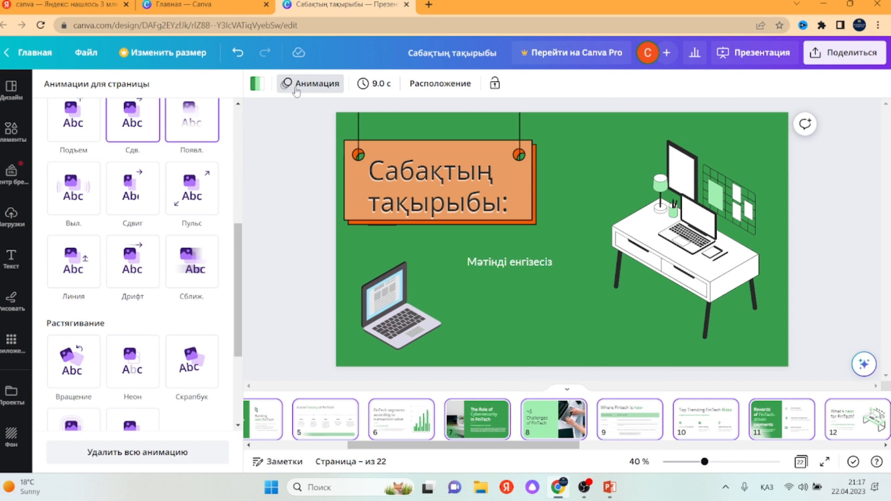
{"action": "scroll", "coordinate": [139, 232], "scroll_direction": "up", "scroll_amount": 6}
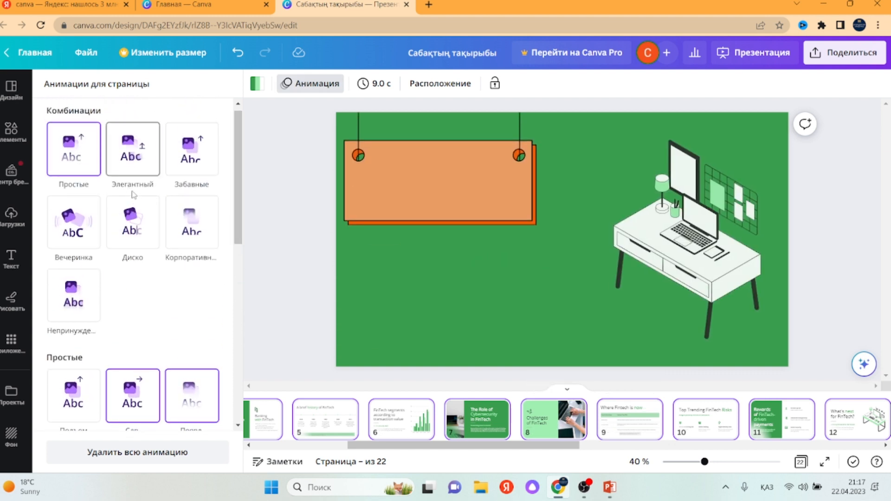
{"action": "left_click", "coordinate": [75, 235]}
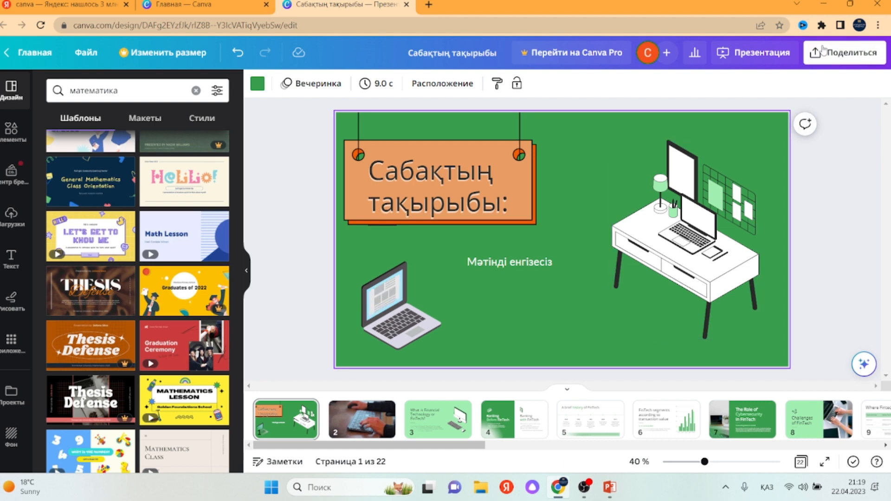
Download all pages of the design as an MP4 video.
{"action": "left_click", "coordinate": [822, 51]}
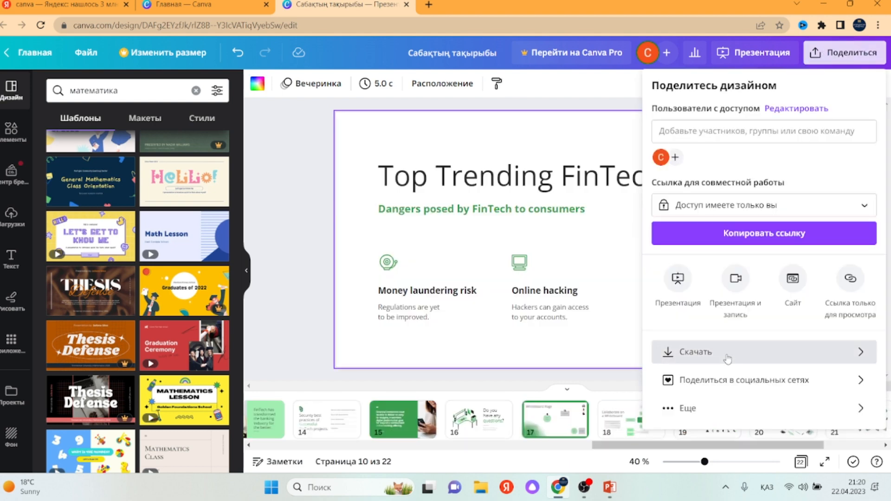
{"action": "left_click", "coordinate": [726, 354]}
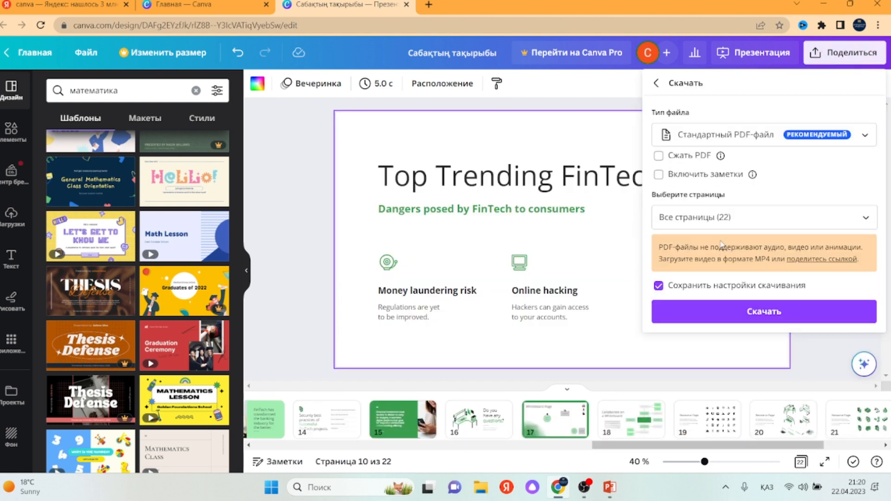
{"action": "left_click", "coordinate": [763, 135]}
{"action": "left_click", "coordinate": [696, 338]}
{"action": "left_click", "coordinate": [738, 288]}
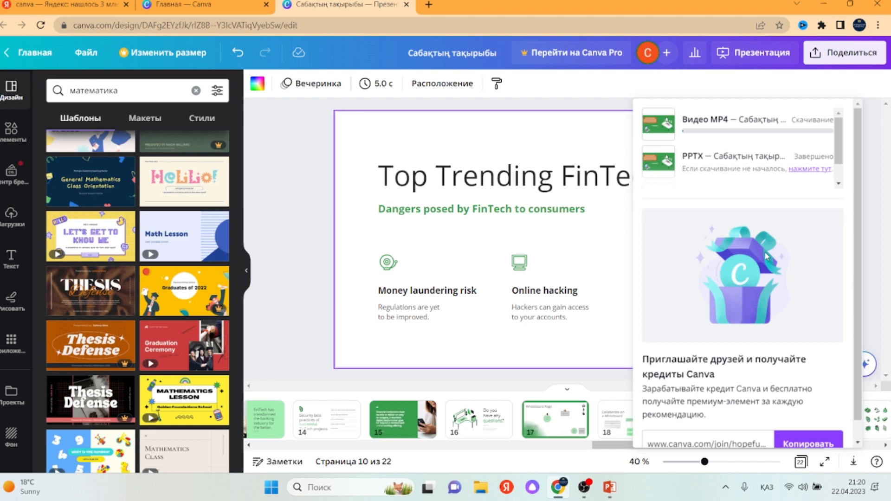
Switch to the exported Сабақтың тақырыбы (1) presentation in PowerPoint and look back through its slides towards the beginning.
{"action": "mouse_move", "coordinate": [609, 487]}
{"action": "left_click", "coordinate": [646, 432]}
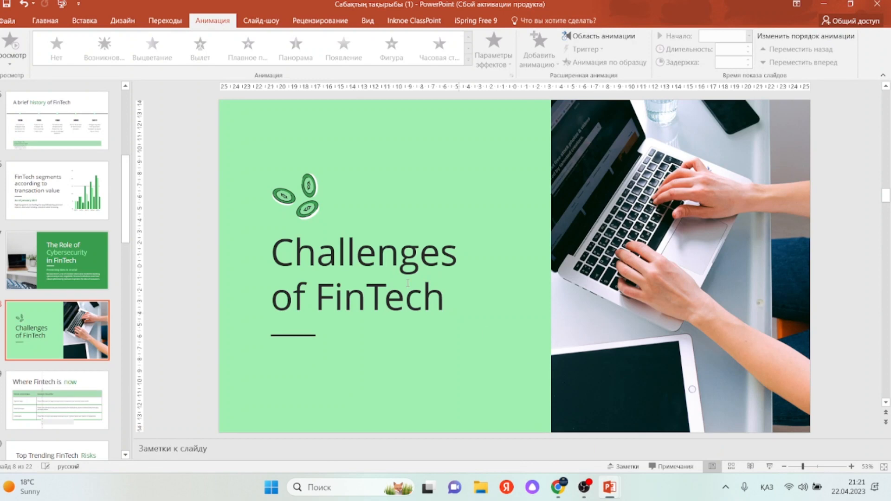
{"action": "left_click", "coordinate": [47, 250]}
{"action": "scroll", "coordinate": [55, 245], "scroll_direction": "up", "scroll_amount": 5}
{"action": "scroll", "coordinate": [55, 245], "scroll_direction": "up", "scroll_amount": 2}
{"action": "left_click", "coordinate": [57, 191]}
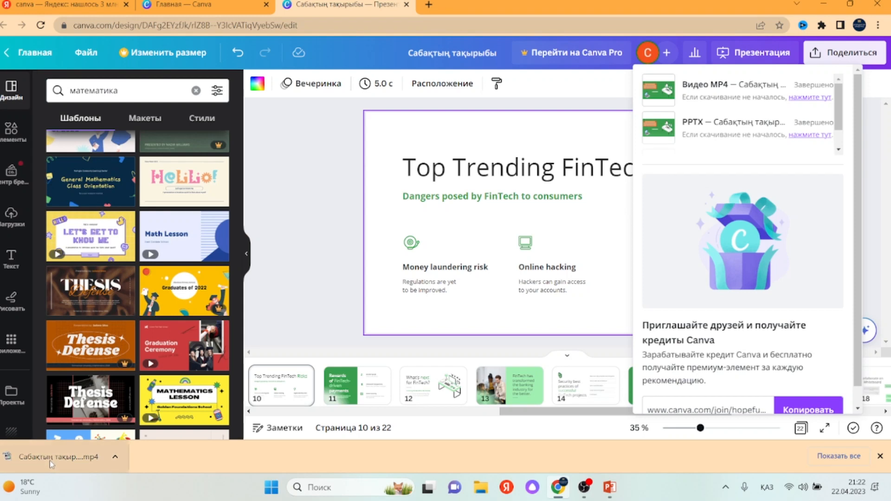
Open the downloaded Сабақтың тақырыбы.mp4 video and skip ahead to about the middle of the playback.
{"action": "left_click", "coordinate": [52, 457]}
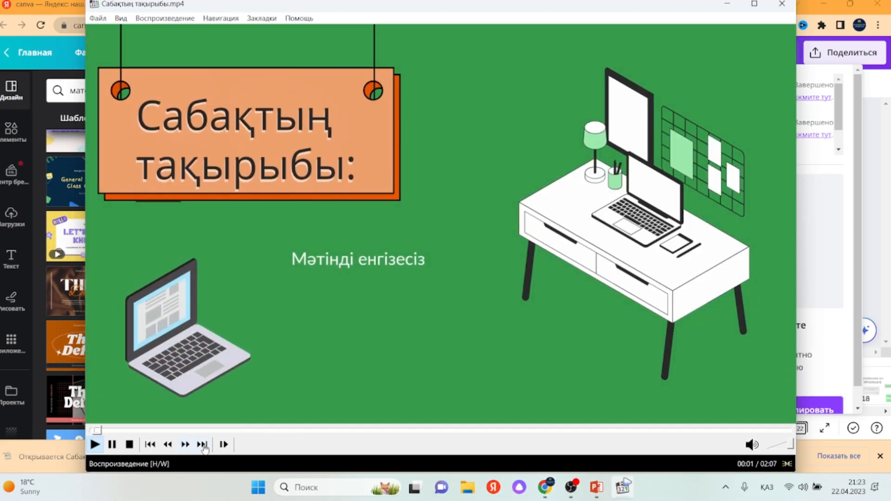
{"action": "left_click", "coordinate": [407, 429]}
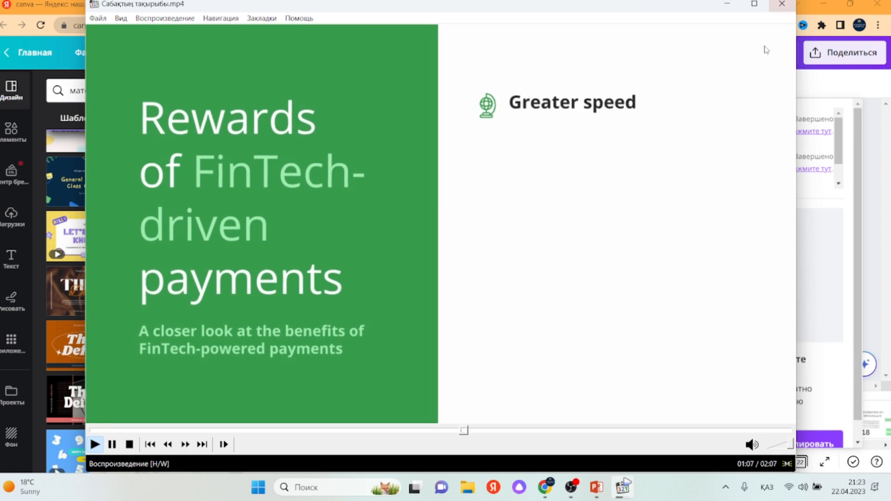
Switch to the first exported Сабақтың тақырыбы presentation in PowerPoint and view its slides around slide 3.
{"action": "mouse_move", "coordinate": [609, 487]}
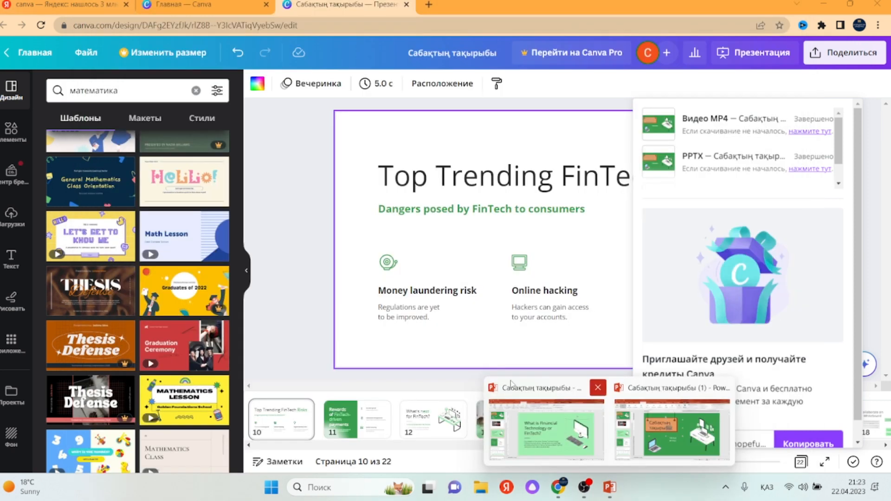
{"action": "left_click", "coordinate": [559, 451]}
{"action": "left_click", "coordinate": [81, 304]}
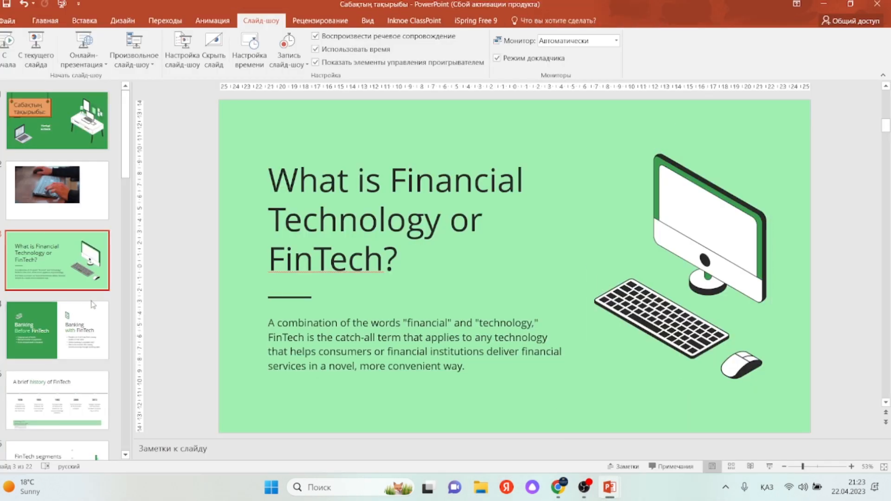